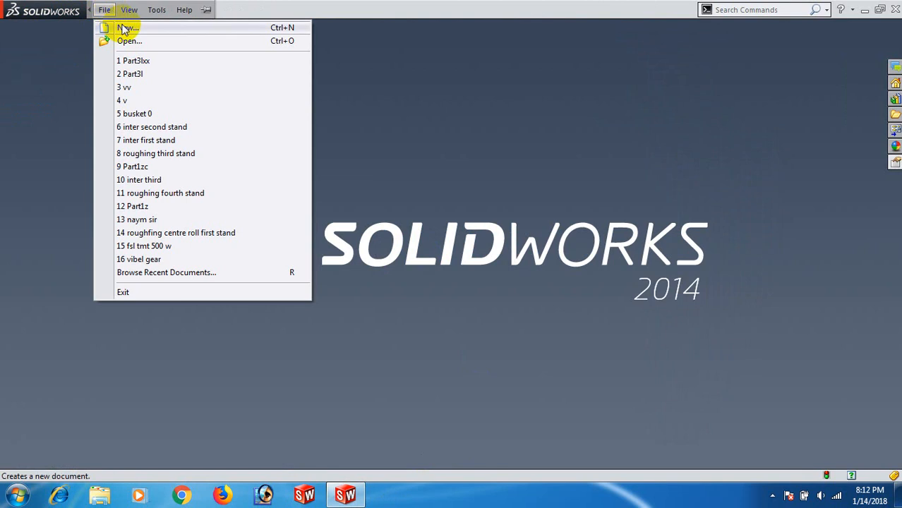
- Create a new part document and start a sketch on the Front Plane
{"action": "left_click", "coordinate": [126, 28]}
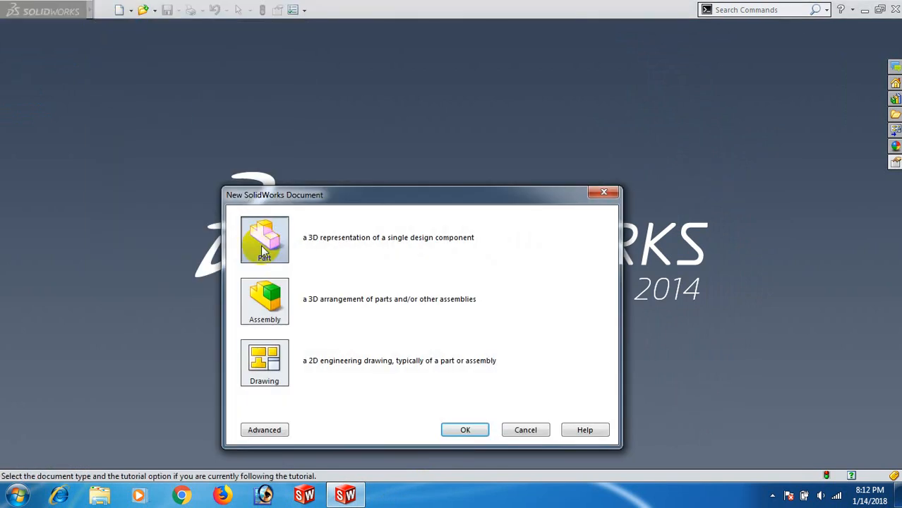
{"action": "left_click", "coordinate": [462, 430]}
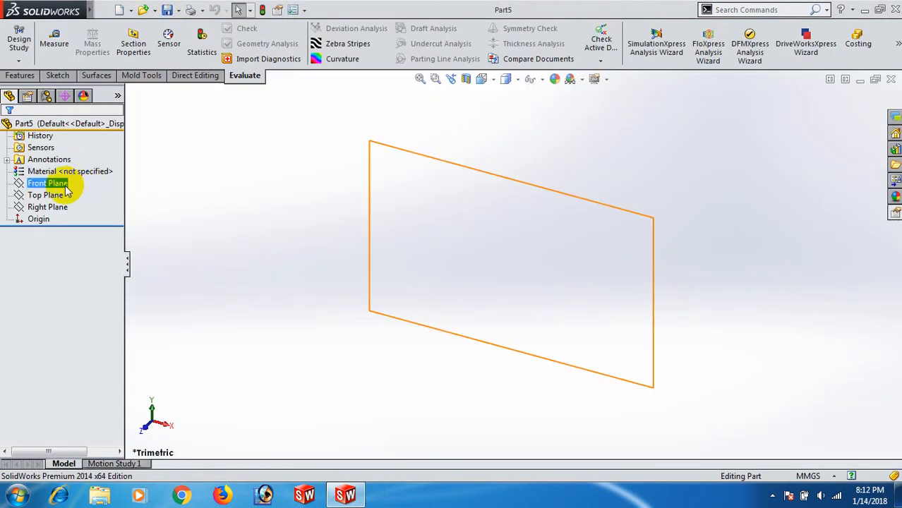
{"action": "left_click", "coordinate": [66, 186]}
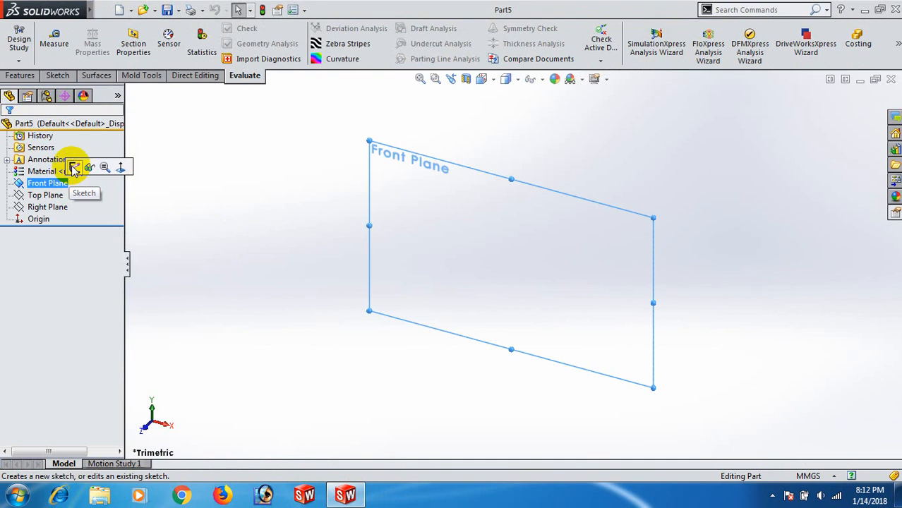
{"action": "left_click", "coordinate": [75, 168]}
- Sketch three separate circles around the origin: radius about 20 mm to its left, 21 mm to its lower right and 11 mm above it
{"action": "right_click_drag", "start_coordinate": [316, 250], "coordinate": [408, 270]}
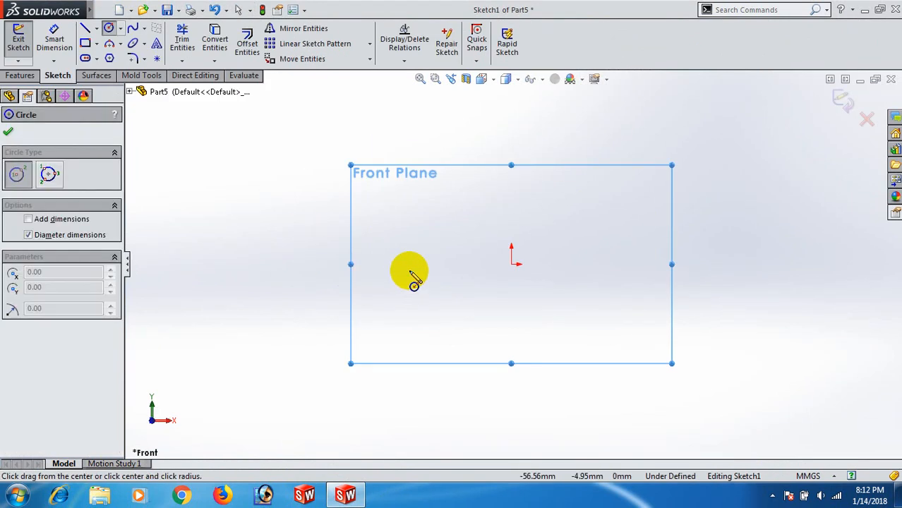
{"action": "left_click_drag", "start_coordinate": [373, 263], "coordinate": [398, 295]}
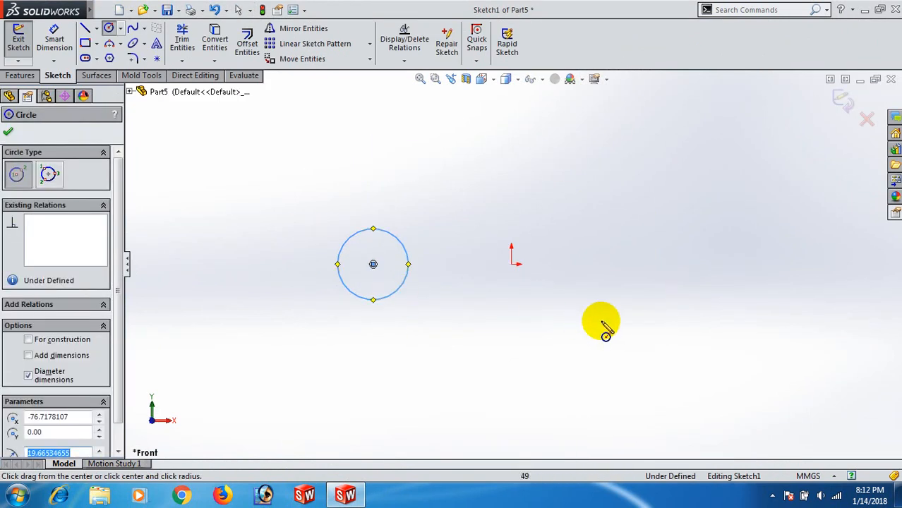
{"action": "left_click_drag", "start_coordinate": [581, 316], "coordinate": [597, 349]}
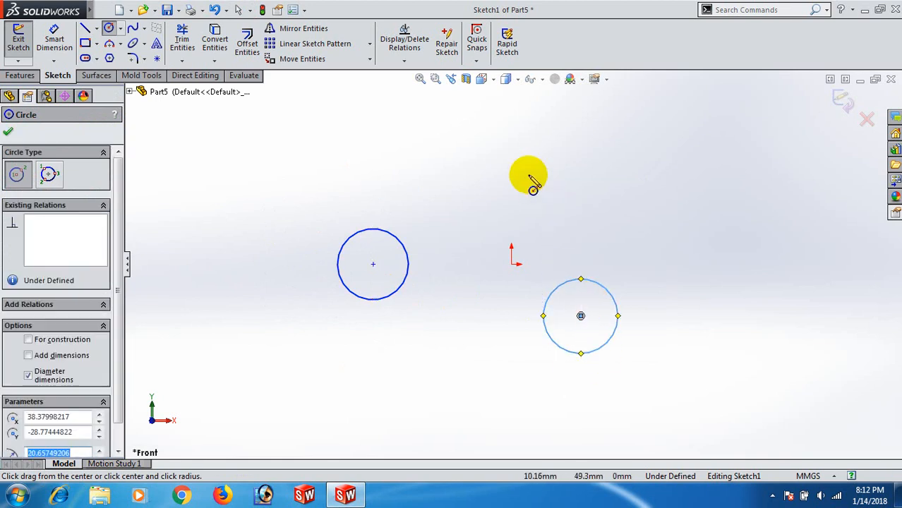
{"action": "mouse_move", "coordinate": [519, 172]}
{"action": "left_mouse_down"}
{"action": "mouse_move", "coordinate": [533, 199]}
{"action": "mouse_move", "coordinate": [530, 185]}
{"action": "left_mouse_up"}
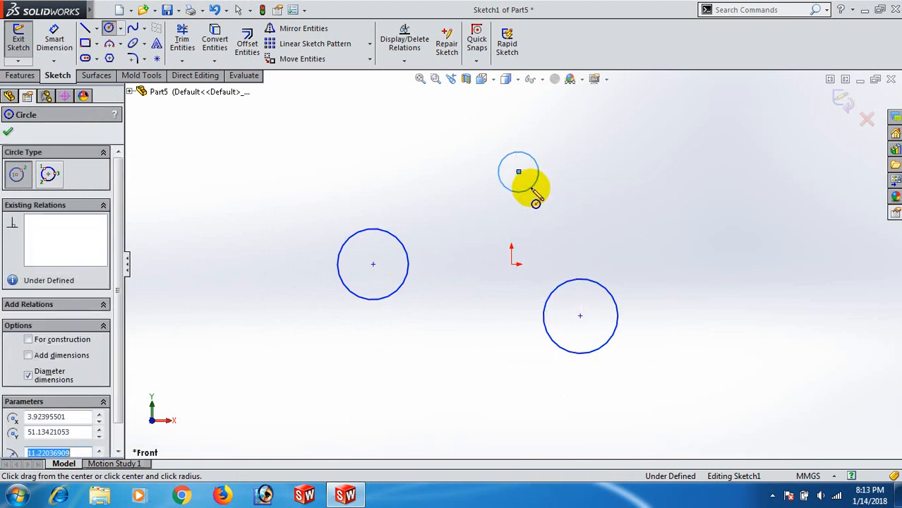
{"action": "right_click", "coordinate": [531, 182]}
{"action": "left_click", "coordinate": [577, 141]}
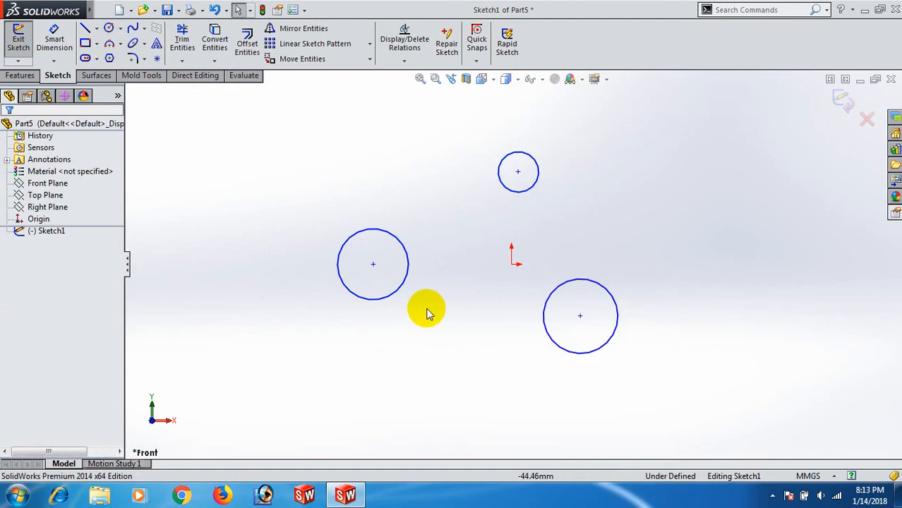
- Dimension the left circle's diameter as 35 mm
{"action": "right_click_drag", "start_coordinate": [417, 364], "coordinate": [410, 277]}
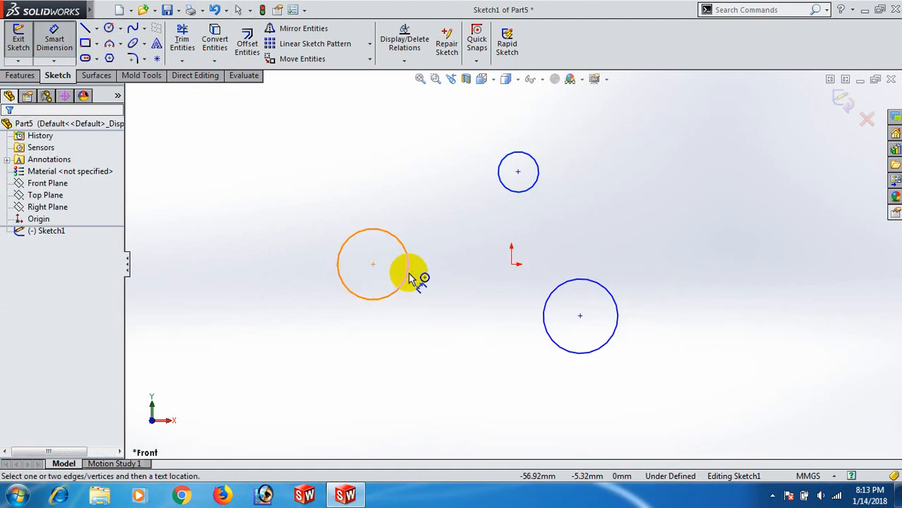
{"action": "left_click", "coordinate": [374, 300]}
{"action": "left_click", "coordinate": [319, 346]}
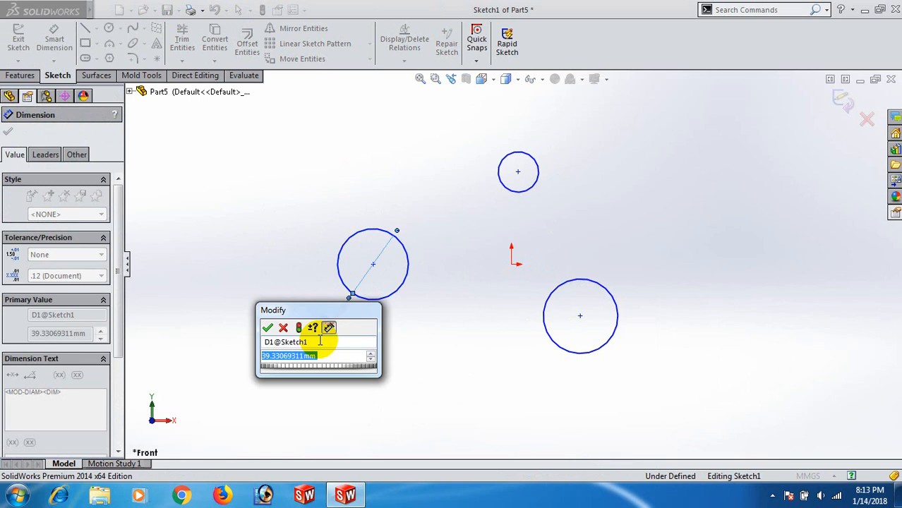
{"action": "type", "text": "35"}
{"action": "key", "text": "Return"}
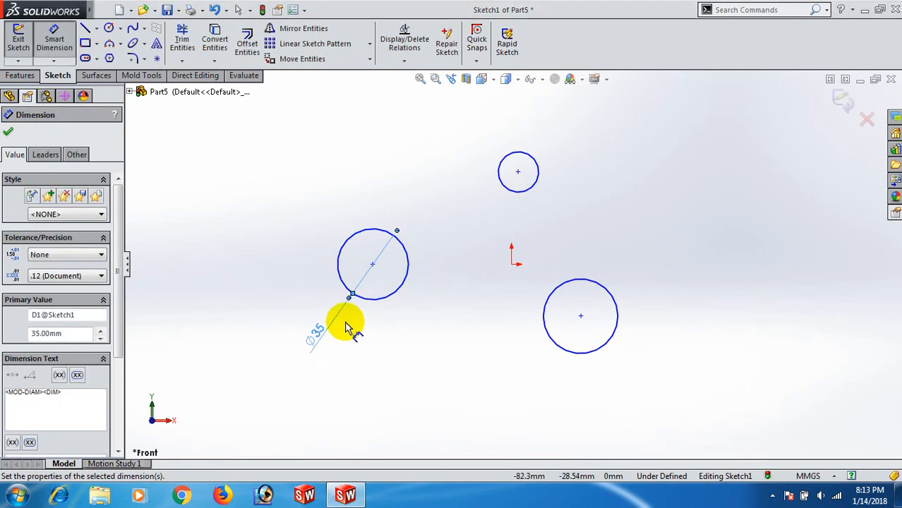
{"action": "left_click", "coordinate": [405, 335]}
- Dimension the horizontal distance from the left circle's centre to the origin as 100 mm
{"action": "left_click", "coordinate": [372, 265]}
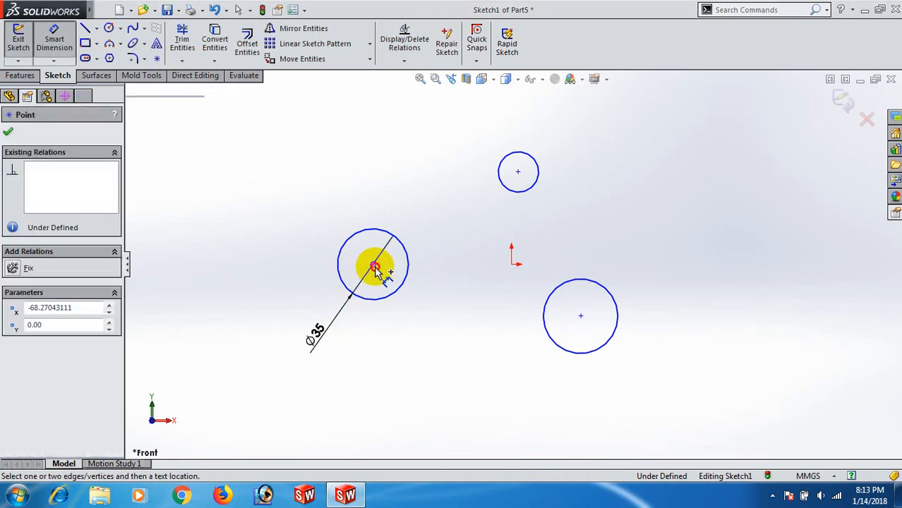
{"action": "left_click", "coordinate": [514, 268]}
{"action": "left_click", "coordinate": [467, 326]}
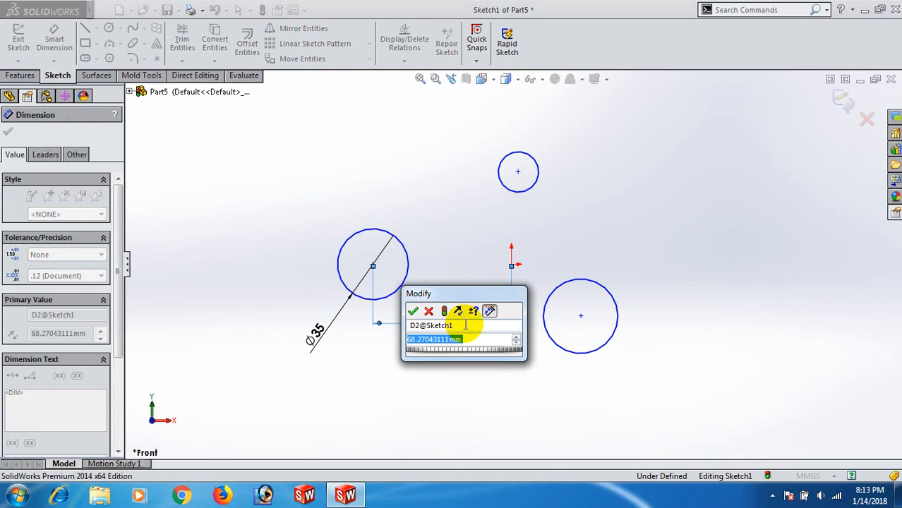
{"action": "type", "text": "100"}
{"action": "key", "text": "Return"}
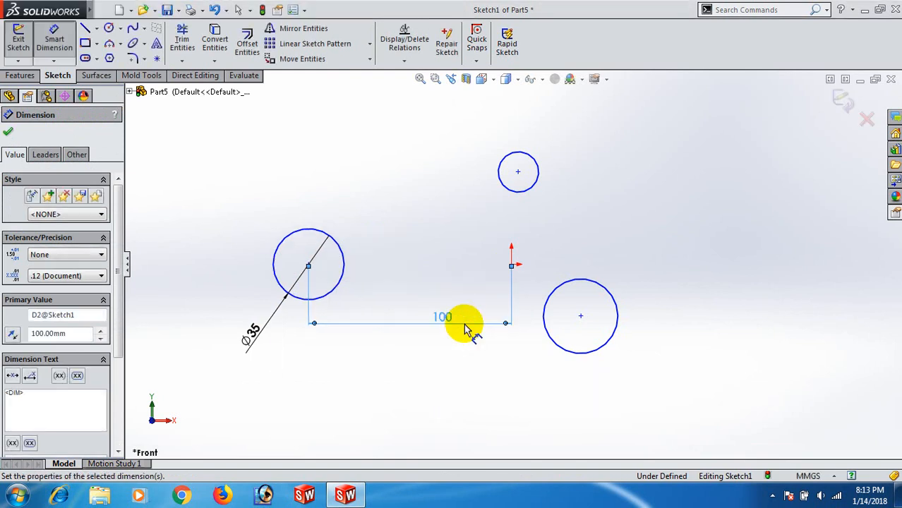
{"action": "left_click", "coordinate": [460, 289]}
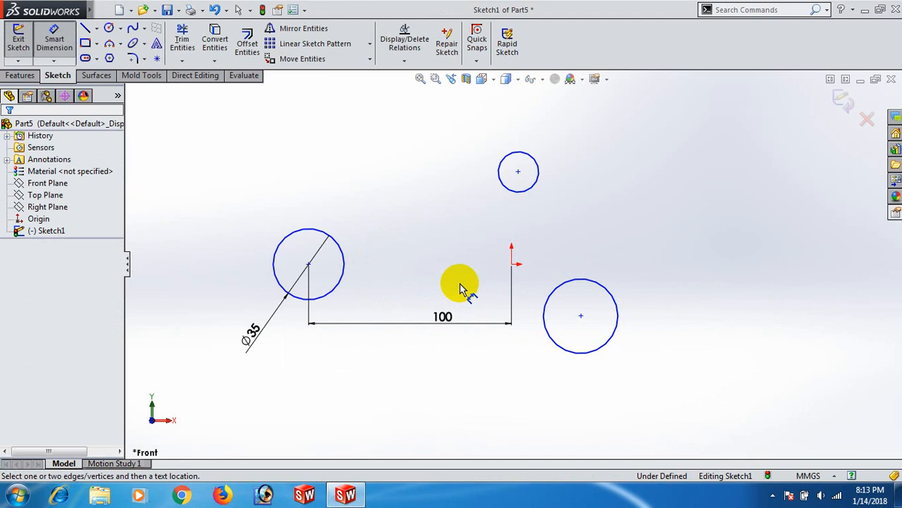
- Dimension the horizontal distance from the origin to the lower-right circle's centre as 100 mm
{"action": "left_click", "coordinate": [513, 266]}
{"action": "left_click", "coordinate": [580, 316]}
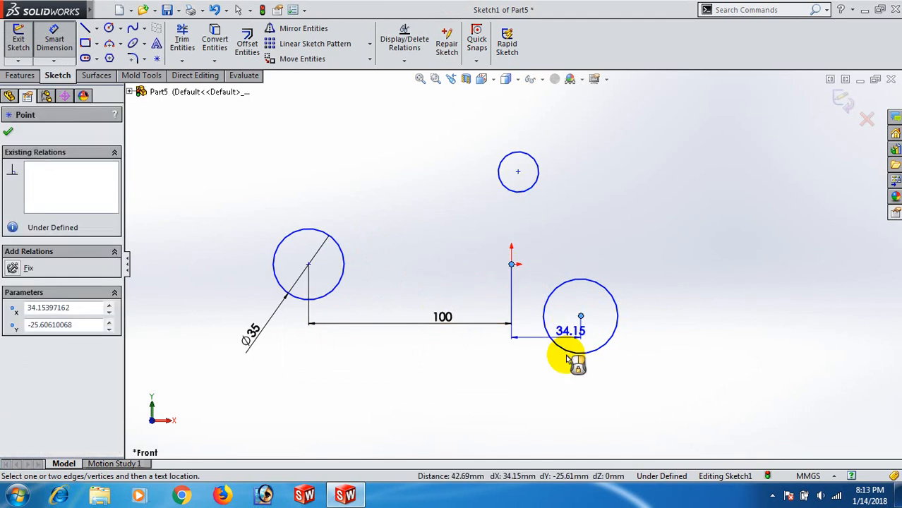
{"action": "left_click", "coordinate": [559, 399]}
{"action": "type", "text": "100"}
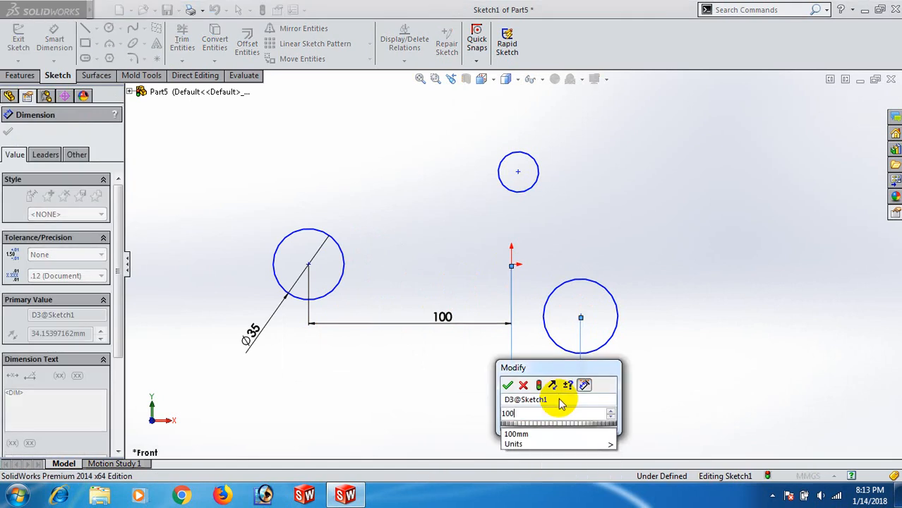
{"action": "key", "text": "Return"}
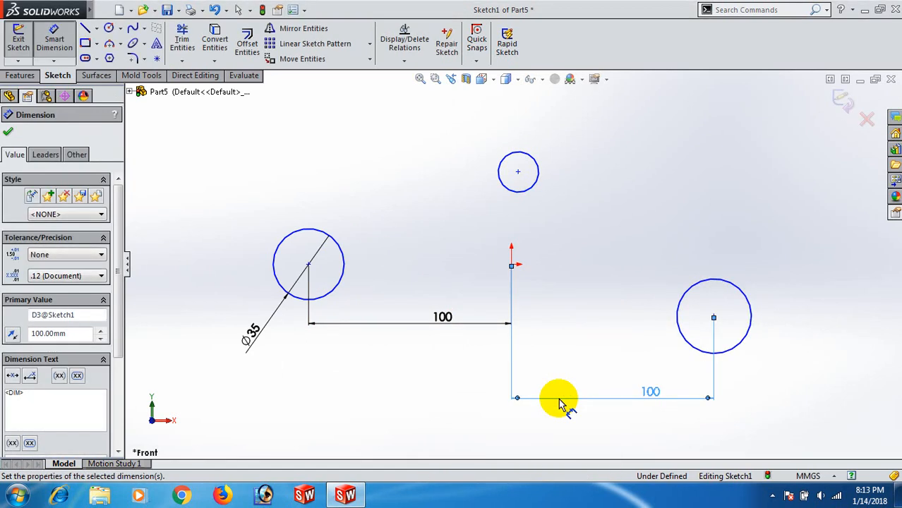
- Dimension the lower-right circle's diameter as 50 mm
{"action": "left_click", "coordinate": [734, 346]}
{"action": "left_click", "coordinate": [803, 368]}
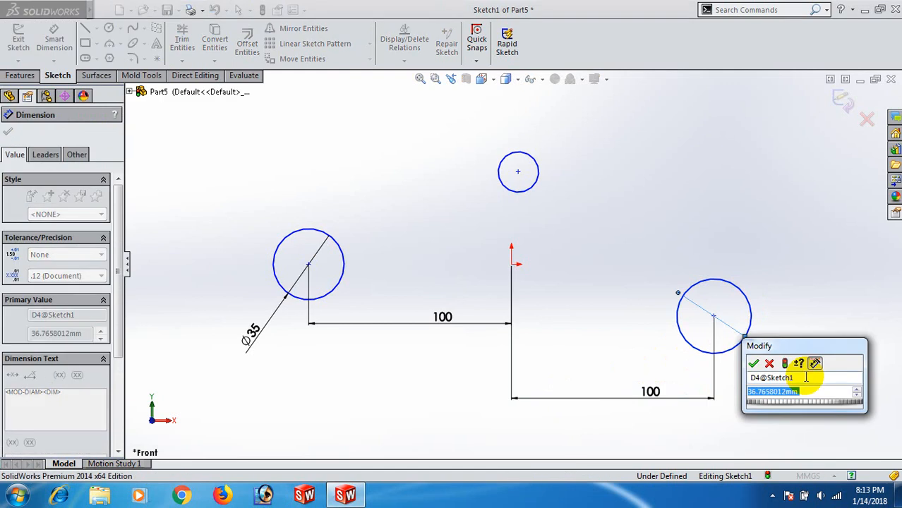
{"action": "type", "text": "50"}
{"action": "key", "text": "Return"}
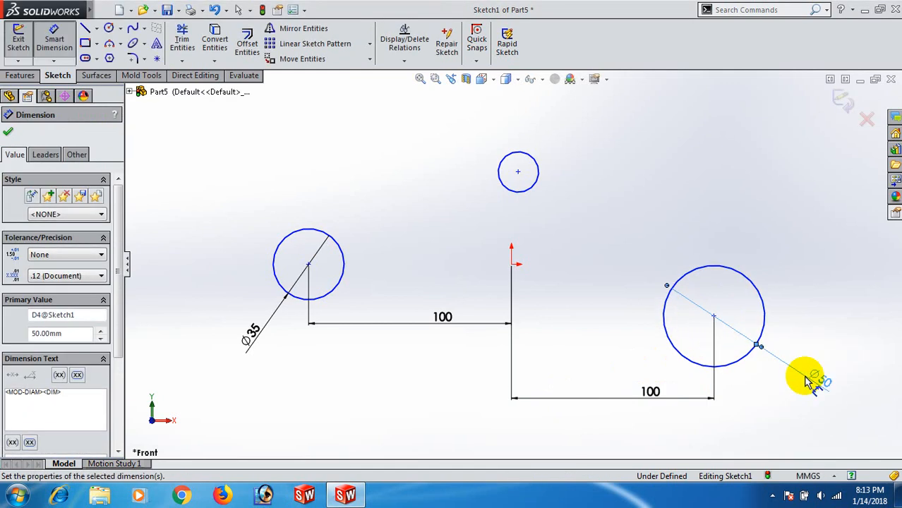
{"action": "left_click", "coordinate": [821, 314]}
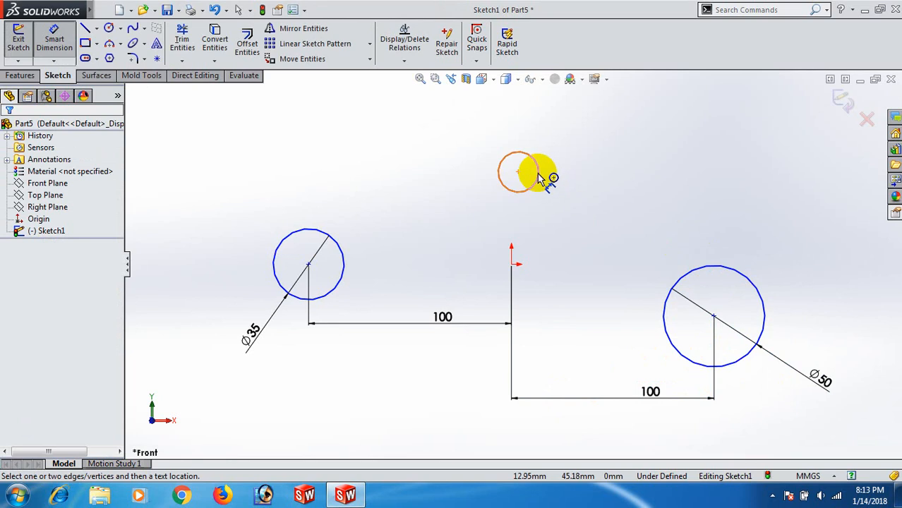
- Dimension the upper circle's diameter as 20 mm
{"action": "left_click", "coordinate": [538, 174]}
{"action": "left_click", "coordinate": [586, 171]}
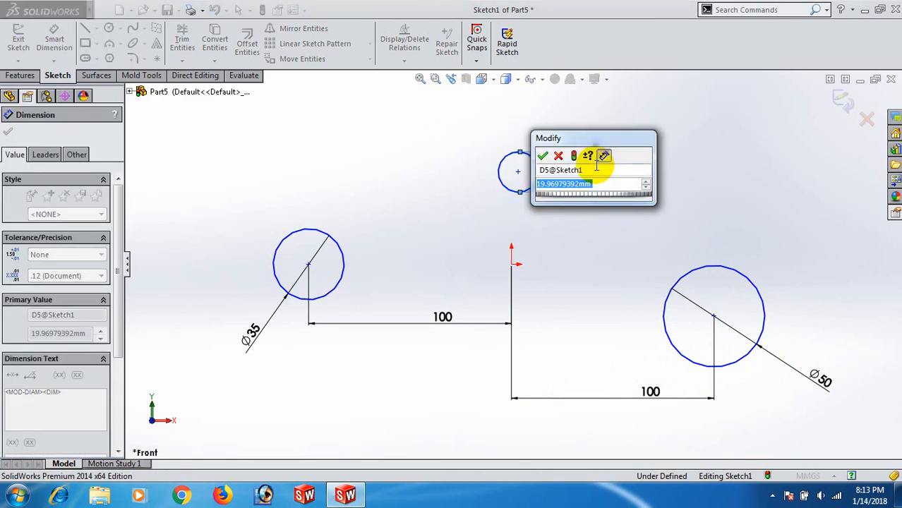
{"action": "type", "text": "20"}
{"action": "key", "text": "Return"}
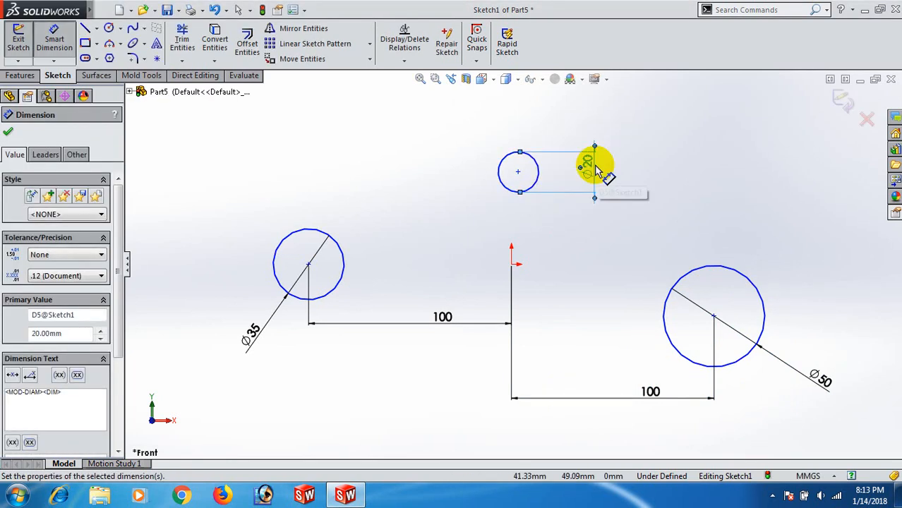
- Dimension the horizontal distance from the origin to the upper circle's centre as 50 mm
{"action": "left_click", "coordinate": [512, 264]}
{"action": "left_click", "coordinate": [518, 171]}
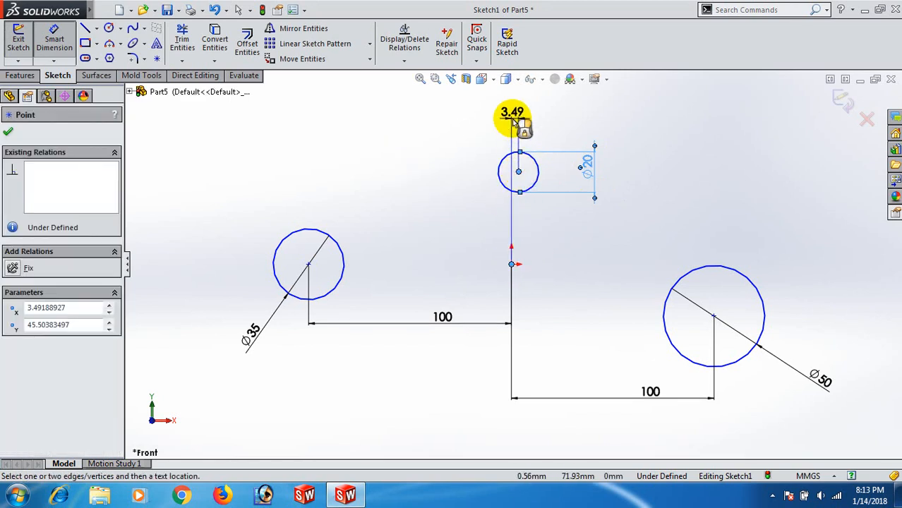
{"action": "left_click", "coordinate": [513, 120]}
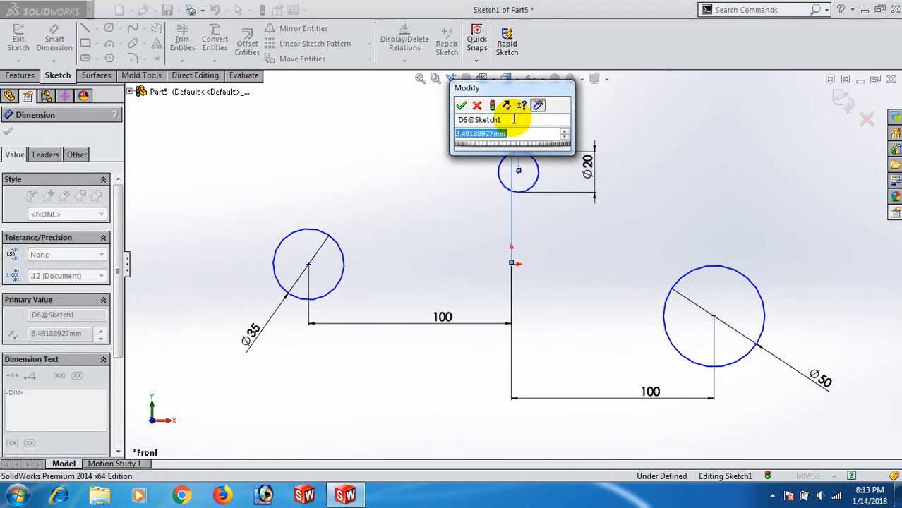
{"action": "type", "text": "5"}
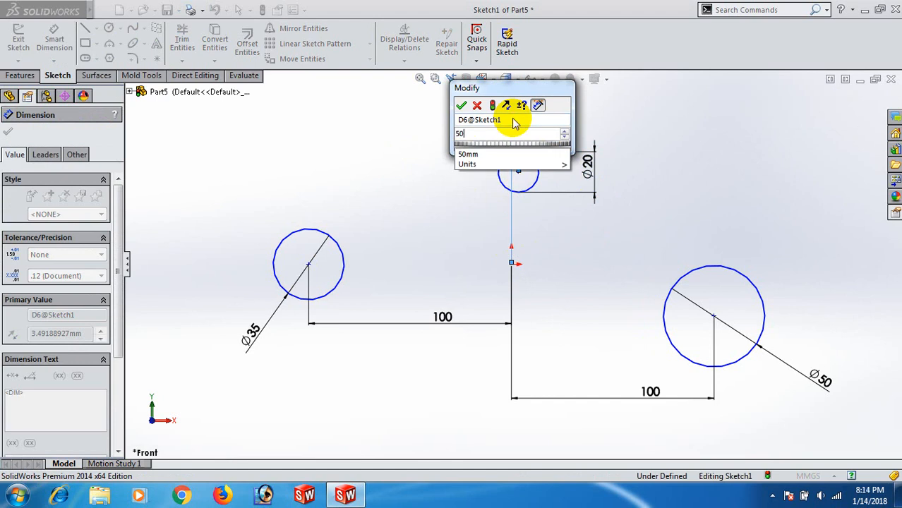
{"action": "type", "text": "0"}
{"action": "key", "text": "Return"}
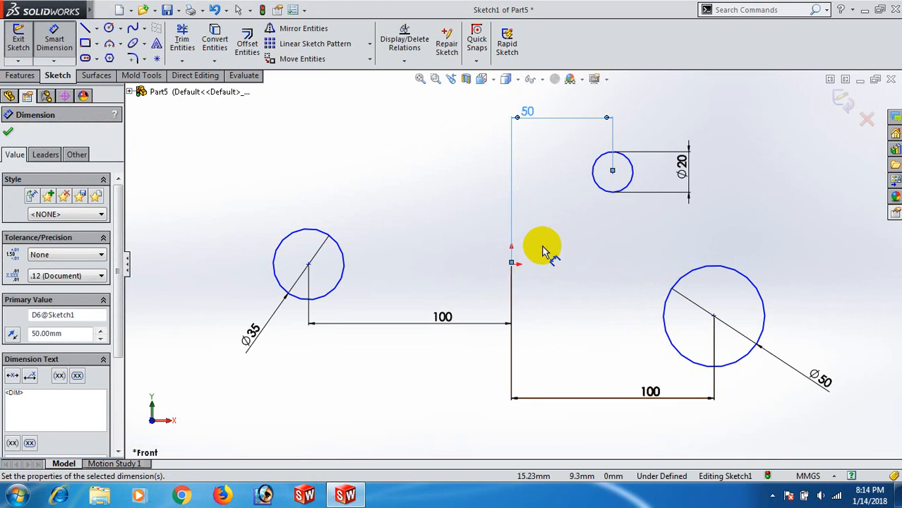
- Dimension the vertical distance from the origin to the upper circle's centre as 60 mm
{"action": "left_click", "coordinate": [512, 263]}
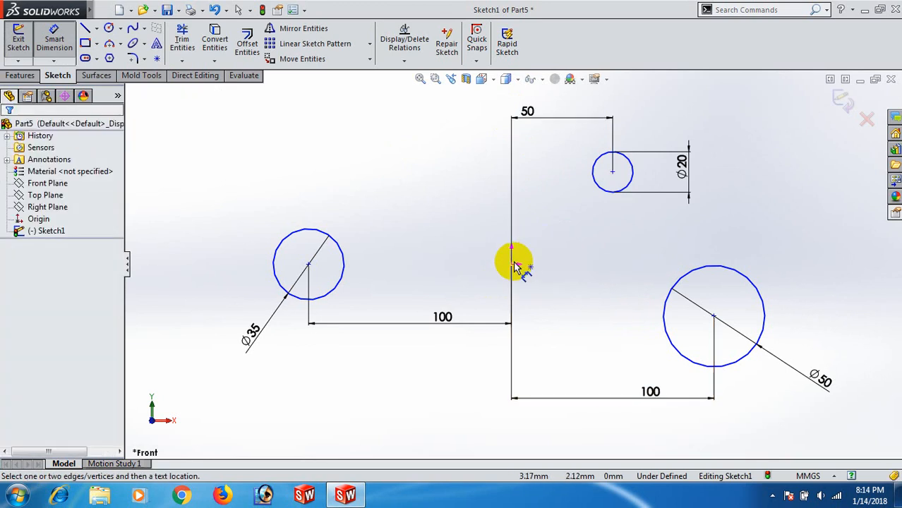
{"action": "left_click", "coordinate": [614, 173]}
{"action": "left_click", "coordinate": [471, 195]}
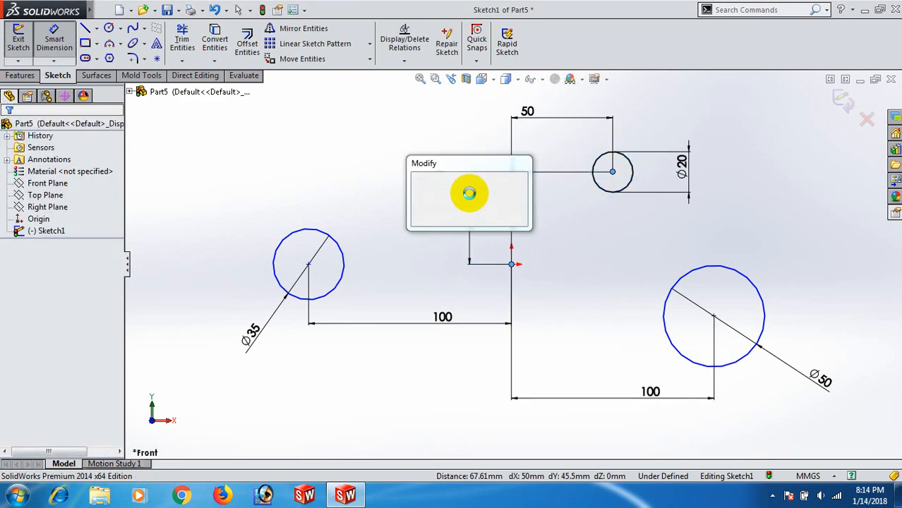
{"action": "type", "text": "60"}
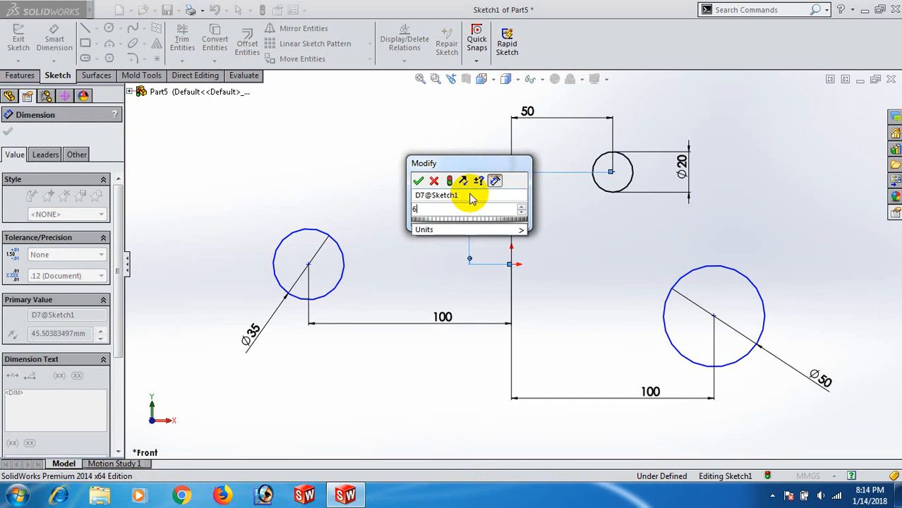
{"action": "key", "text": "Return"}
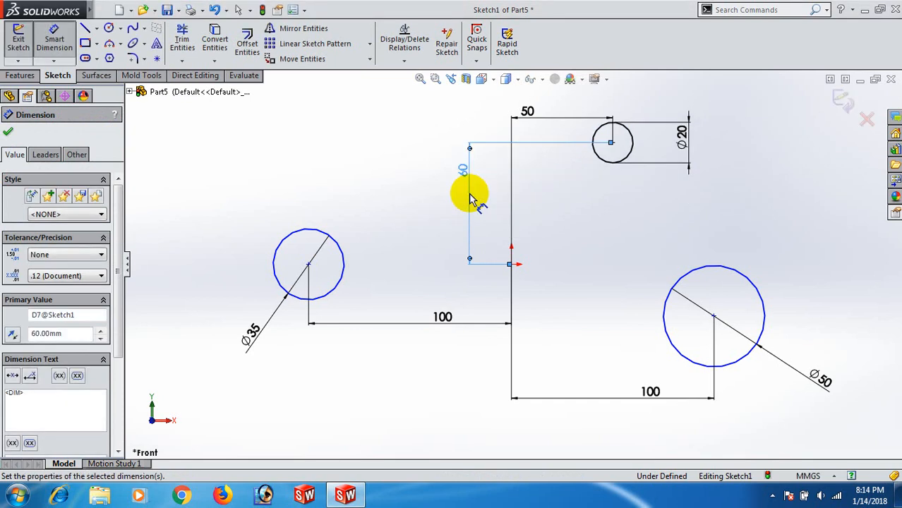
{"action": "left_click", "coordinate": [567, 262]}
- Dimension the vertical distance between the upper circle's centre and the lower-right circle's centre as 115 mm
{"action": "left_click", "coordinate": [614, 144]}
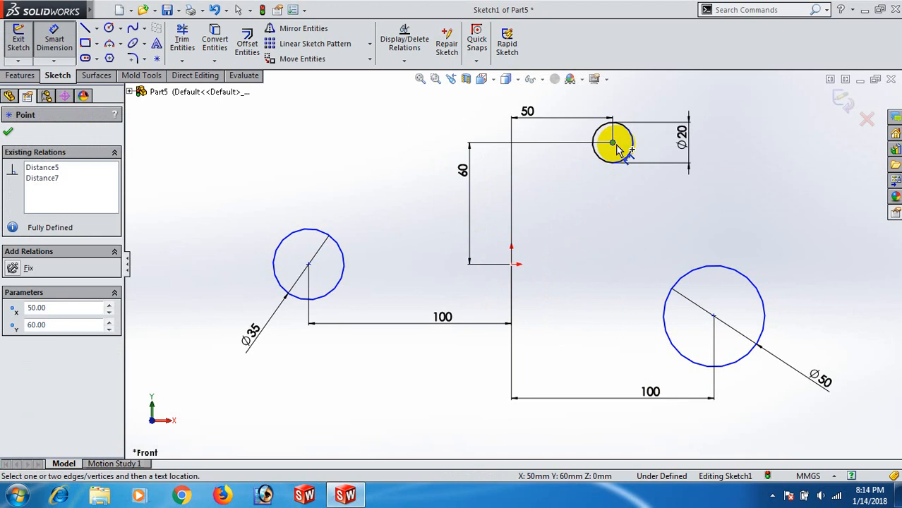
{"action": "left_click", "coordinate": [714, 319]}
{"action": "left_click", "coordinate": [813, 279]}
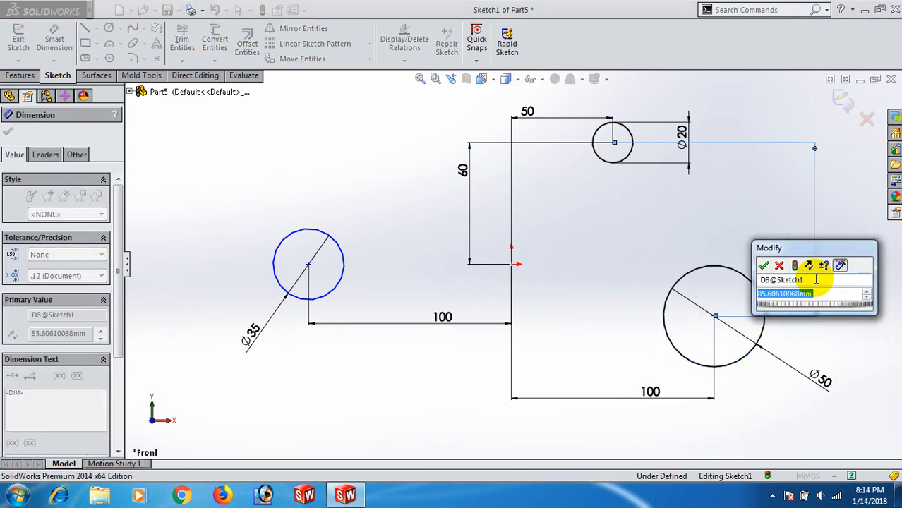
{"action": "type", "text": "11"}
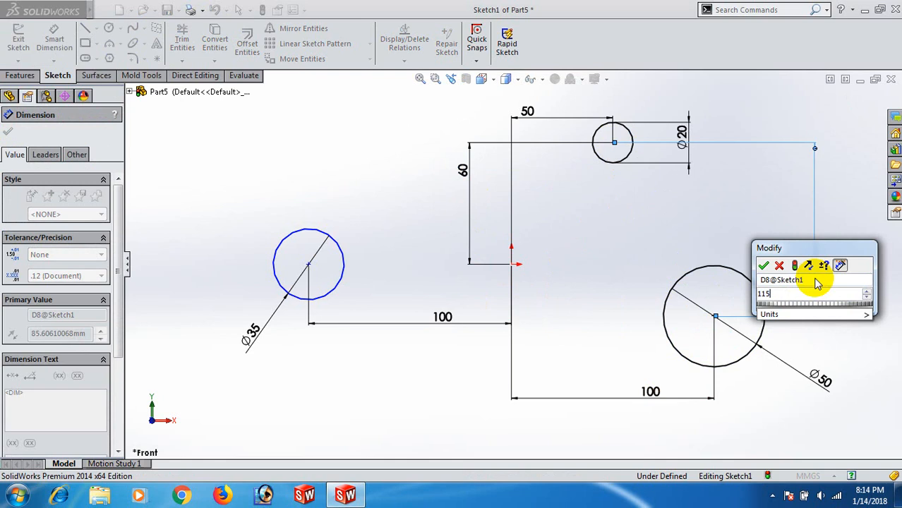
{"action": "type", "text": "5"}
{"action": "key", "text": "Return"}
{"action": "left_click", "coordinate": [763, 267]}
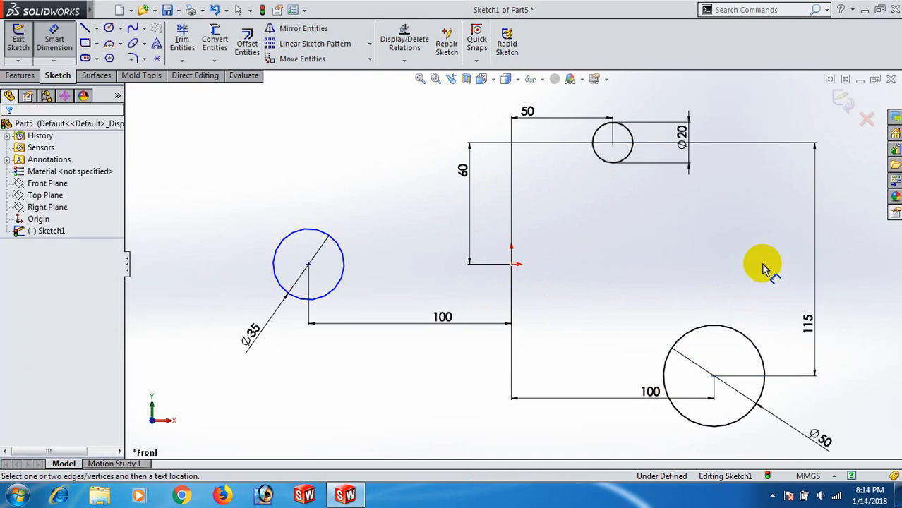
- Add a Horizontal relation between the left circle's centre and the origin
{"action": "right_click", "coordinate": [664, 252]}
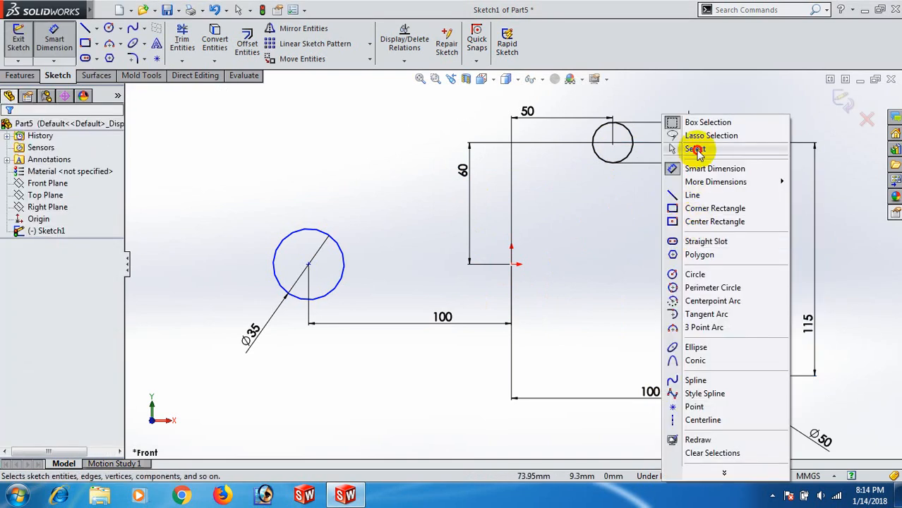
{"action": "left_click", "coordinate": [695, 150]}
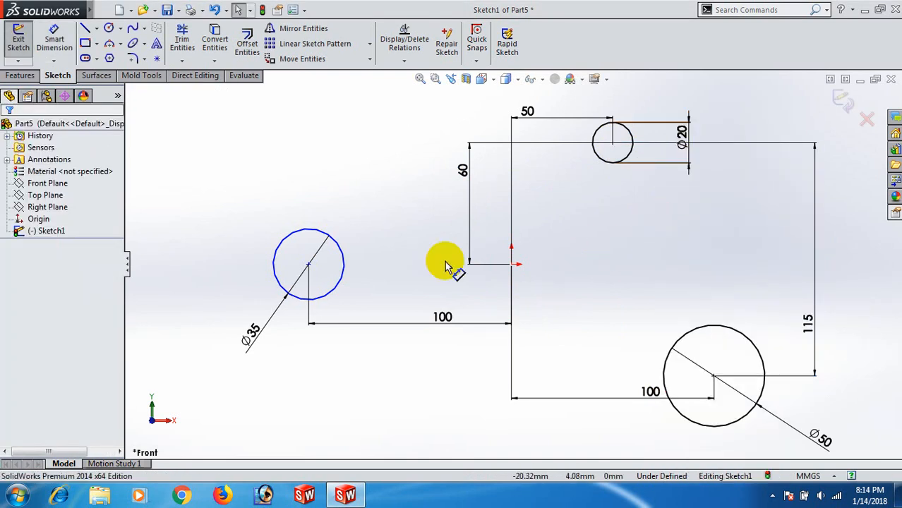
{"action": "left_click", "coordinate": [308, 266]}
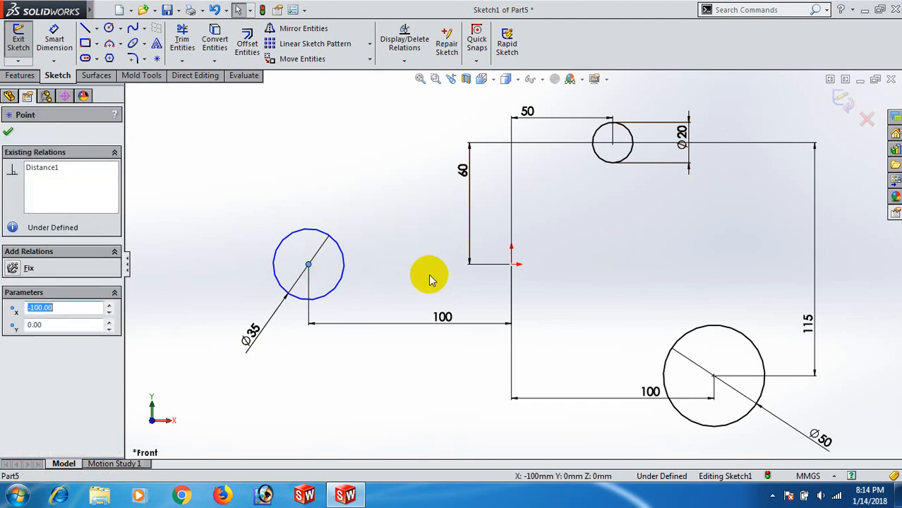
{"action": "left_click", "coordinate": [511, 264], "text": "ctrl"}
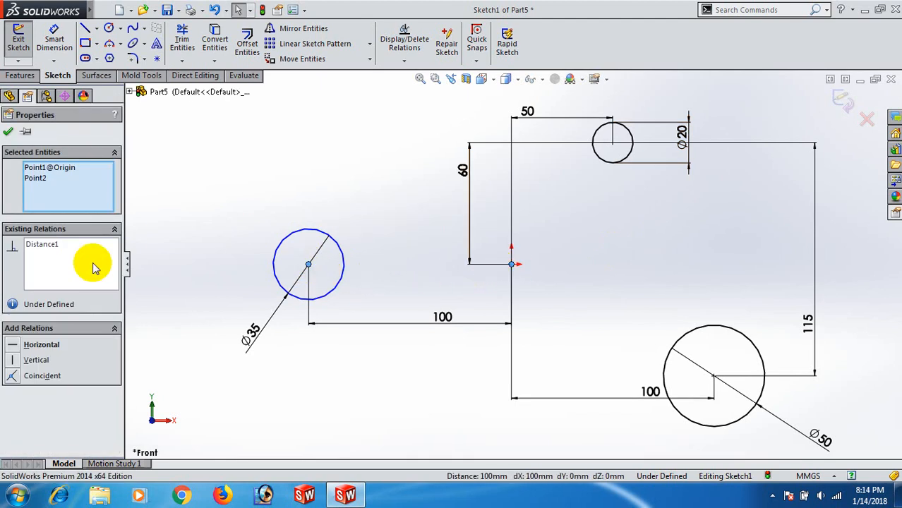
{"action": "left_click", "coordinate": [12, 345]}
{"action": "left_click", "coordinate": [356, 199]}
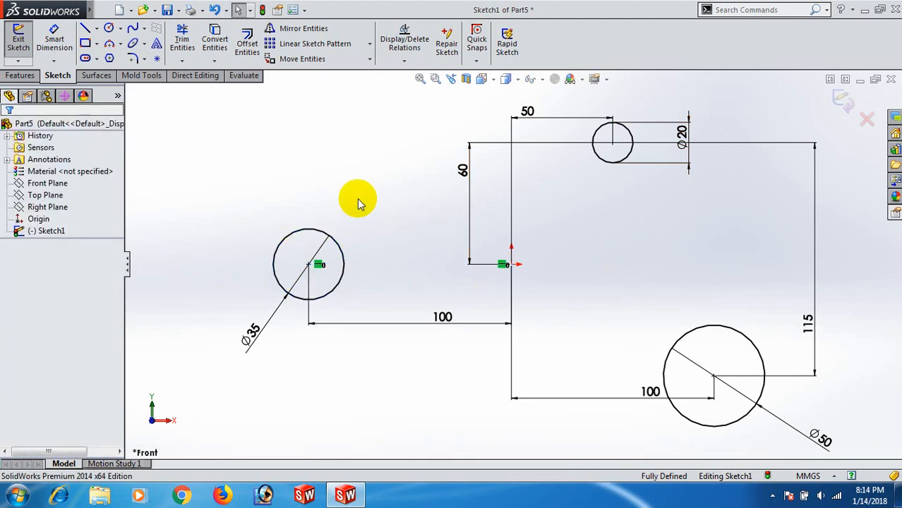
- Sketch a slanted line about 80 mm long above the left circle, rising toward the upper circle
{"action": "key", "text": "l"}
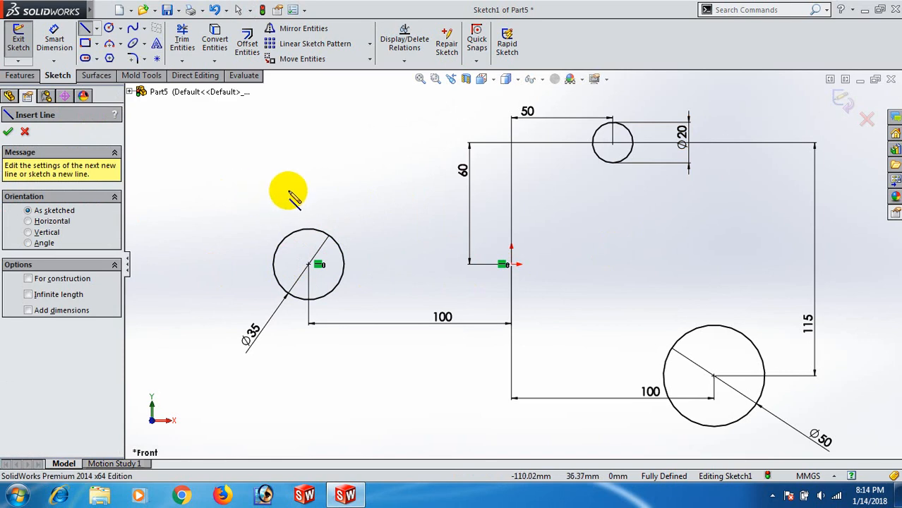
{"action": "left_click", "coordinate": [290, 206]}
{"action": "left_click", "coordinate": [432, 128]}
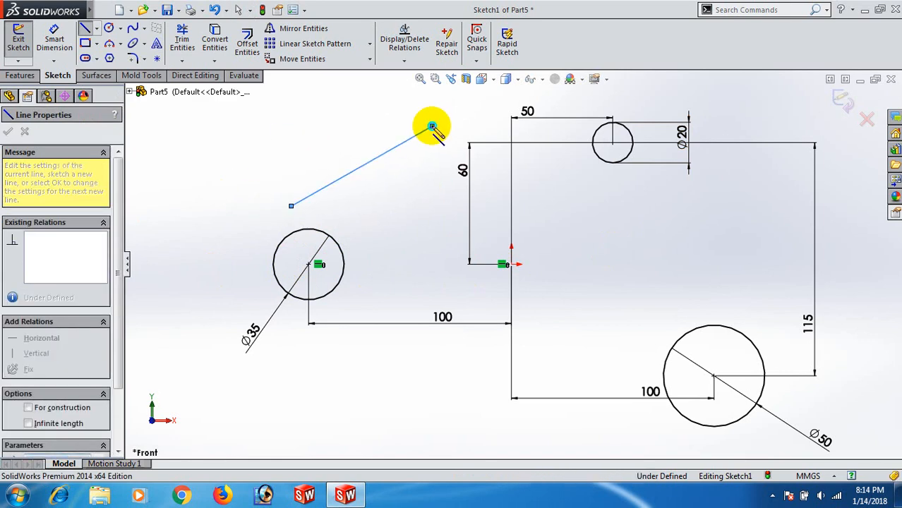
{"action": "right_click", "coordinate": [432, 130]}
{"action": "left_click", "coordinate": [444, 118]}
- Sketch a line about 148 mm long below the circles, sloping down from the left circle toward the lower-right circle
{"action": "right_click_drag", "start_coordinate": [450, 185], "coordinate": [393, 248]}
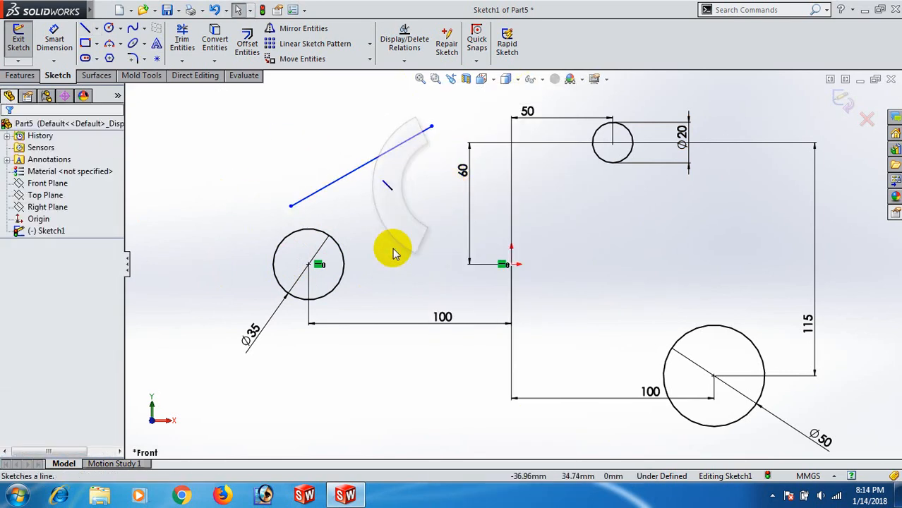
{"action": "left_click", "coordinate": [345, 340]}
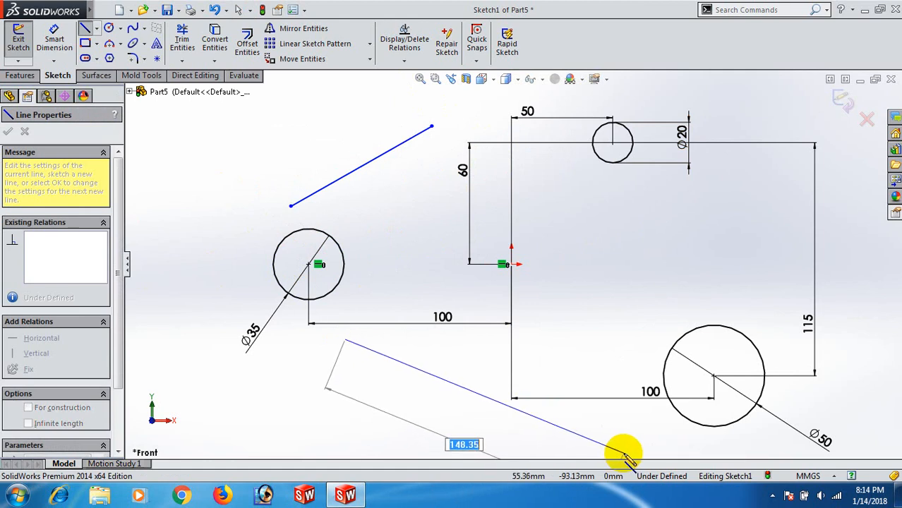
{"action": "left_click", "coordinate": [623, 452]}
{"action": "right_click", "coordinate": [624, 452]}
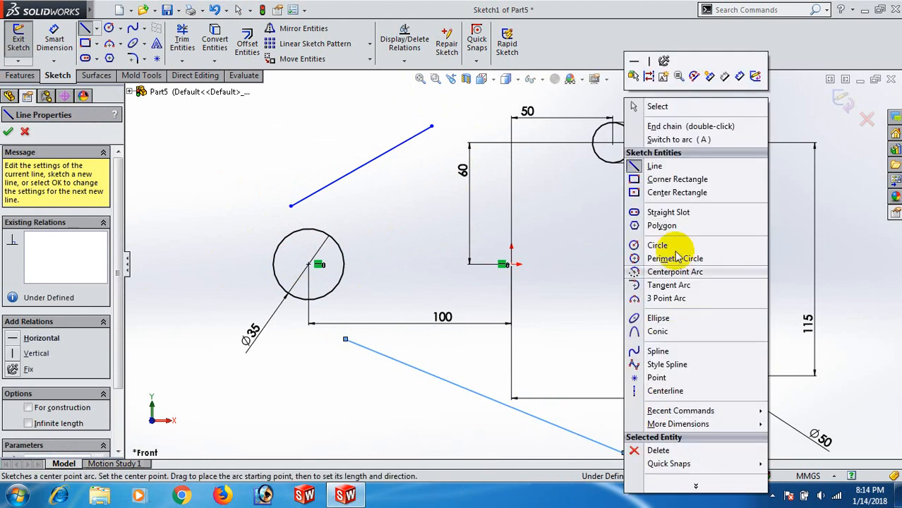
{"action": "left_click", "coordinate": [657, 106]}
- Sketch a nearly vertical line between the upper circle and the lower-right circle
{"action": "key", "text": "f"}
{"action": "right_click_drag", "start_coordinate": [775, 282], "coordinate": [699, 273]}
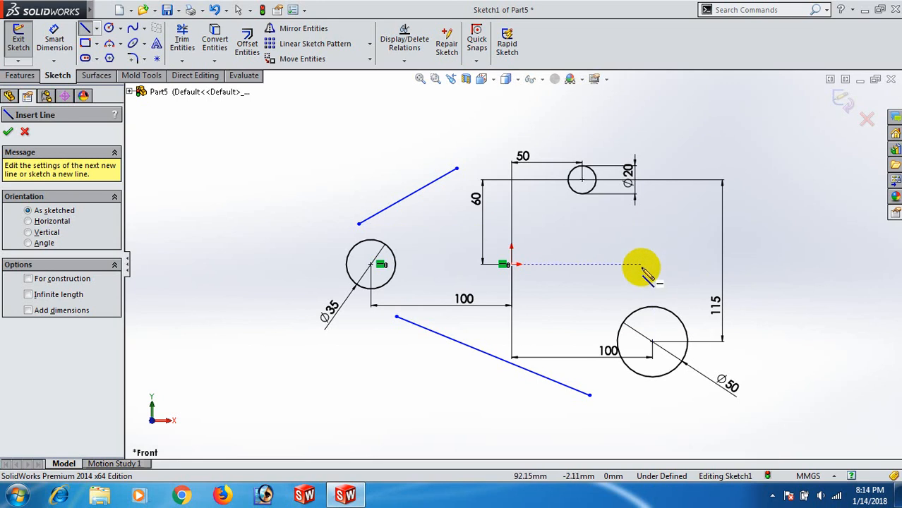
{"action": "left_click", "coordinate": [609, 203]}
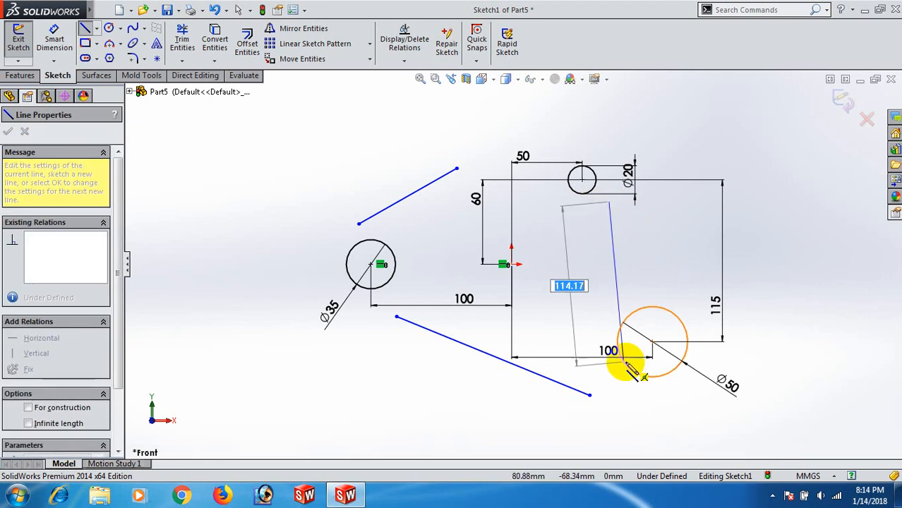
{"action": "left_click", "coordinate": [614, 323]}
{"action": "right_click", "coordinate": [614, 321]}
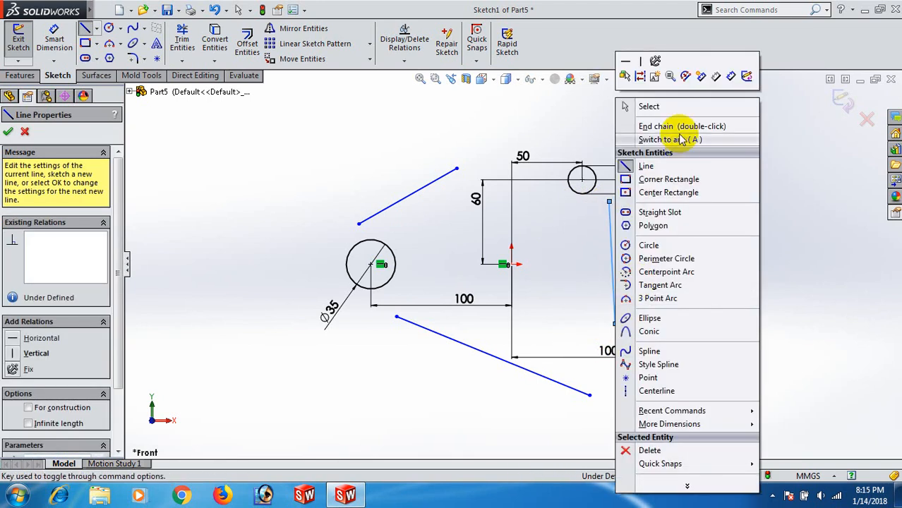
{"action": "left_click", "coordinate": [648, 106]}
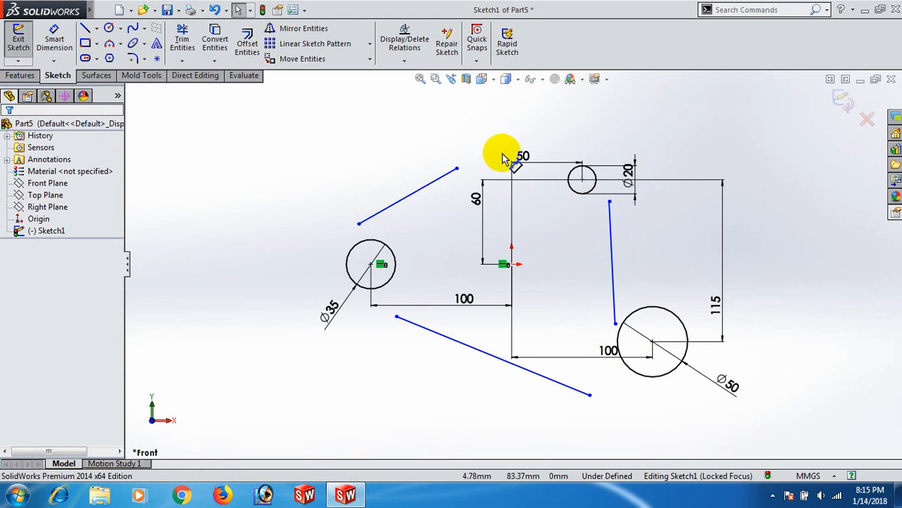
- Add a Tangent relation between the upper slanted line and the 20 mm circle
{"action": "left_click", "coordinate": [446, 180]}
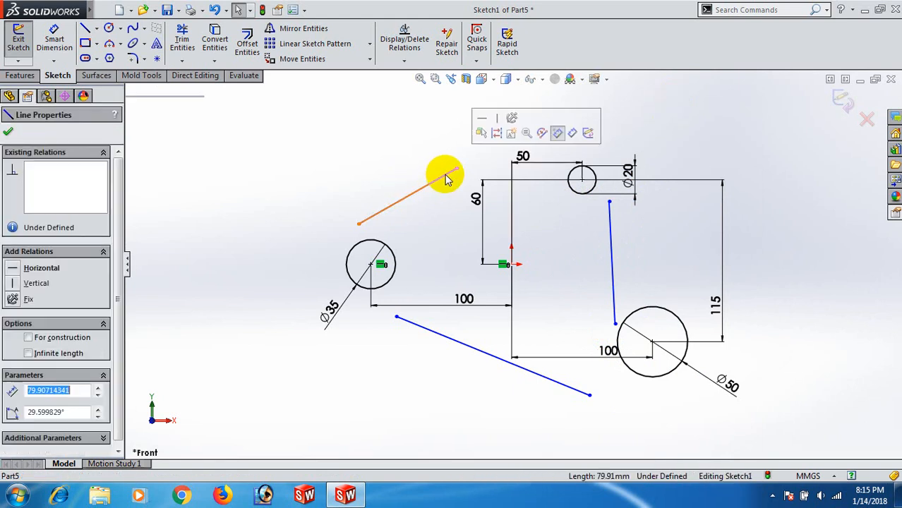
{"action": "left_click", "coordinate": [577, 175], "text": "ctrl"}
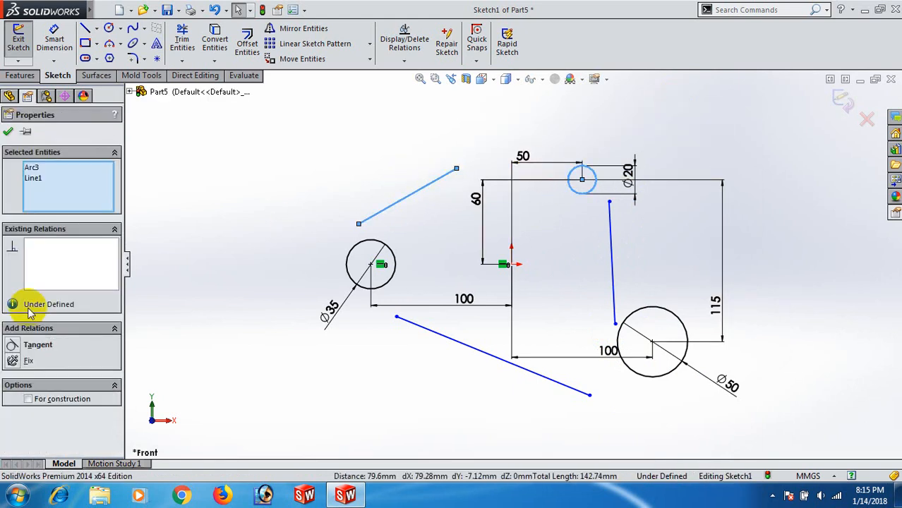
{"action": "left_click", "coordinate": [14, 344]}
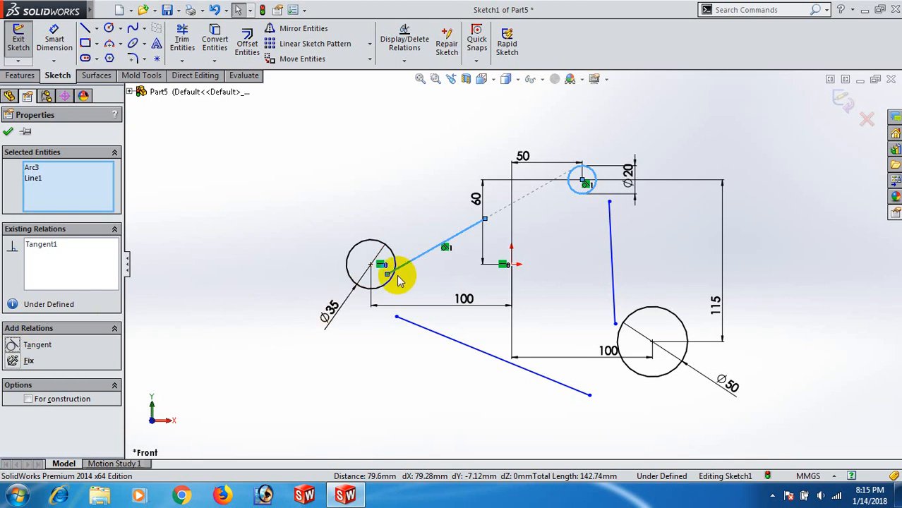
{"action": "left_click", "coordinate": [409, 262]}
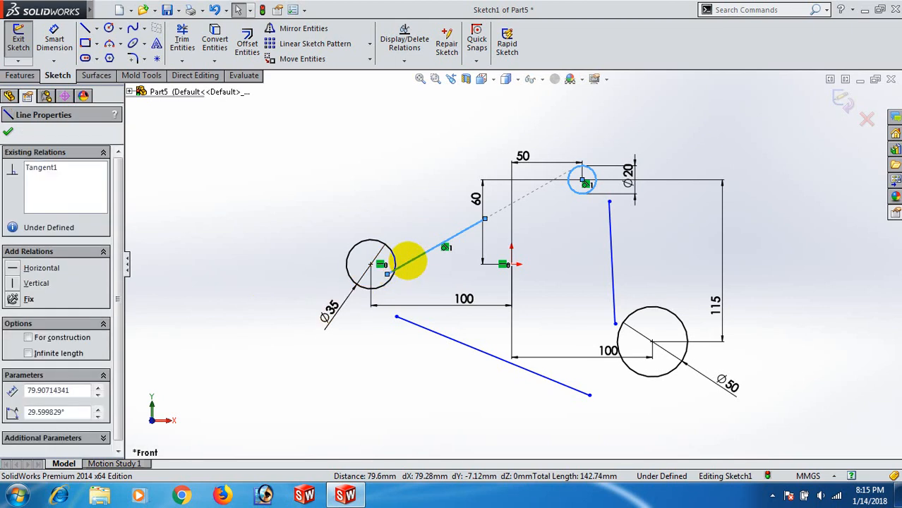
{"action": "left_click", "coordinate": [367, 242], "text": "ctrl"}
{"action": "left_click", "coordinate": [224, 257]}
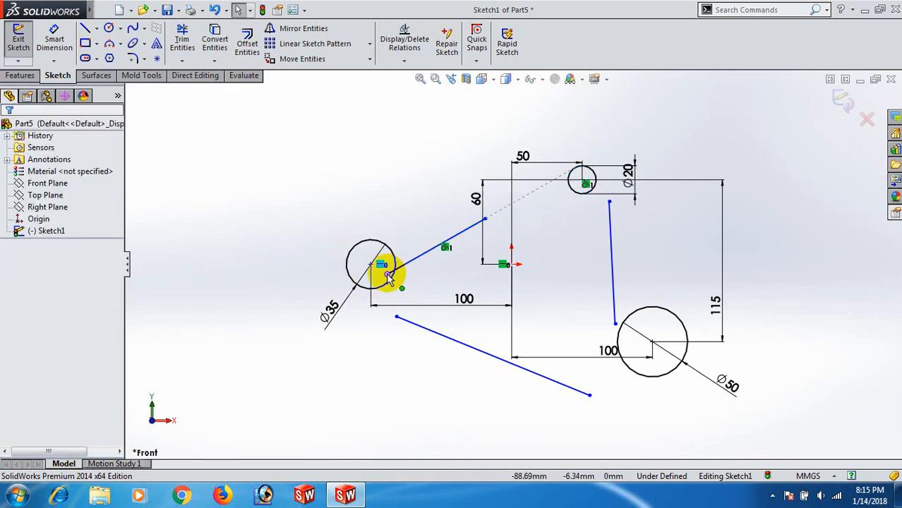
- Move the upper slanted line's free end above the left circle and make the line tangent to that circle
{"action": "left_click_drag", "start_coordinate": [387, 274], "coordinate": [396, 218]}
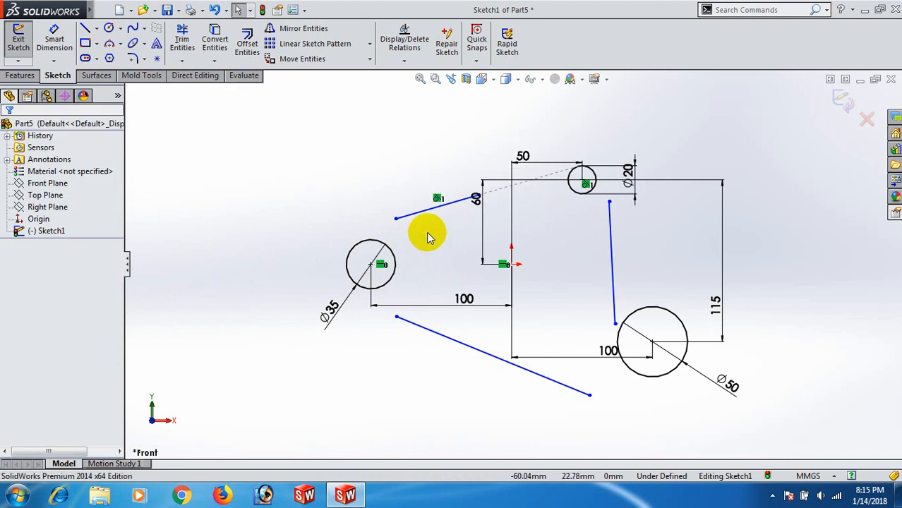
{"action": "left_click", "coordinate": [407, 221]}
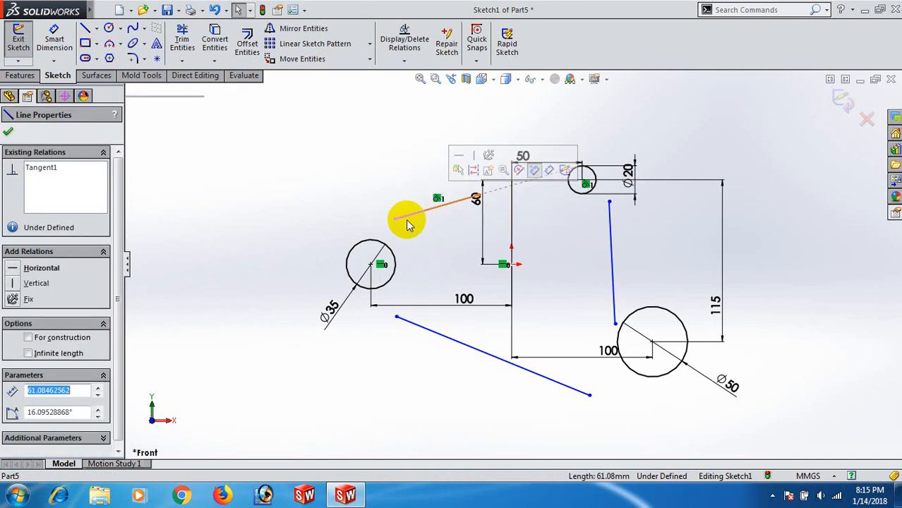
{"action": "left_click", "coordinate": [355, 244], "text": "ctrl"}
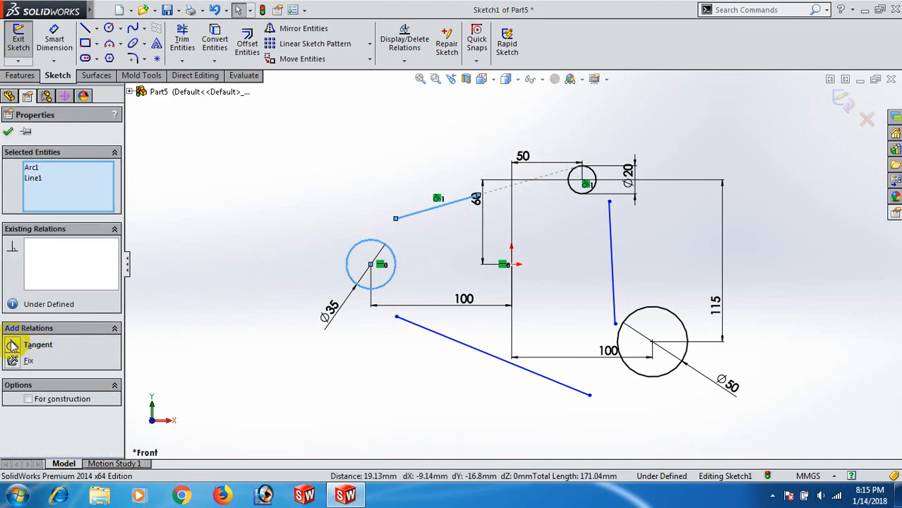
{"action": "left_click", "coordinate": [12, 346]}
{"action": "left_click", "coordinate": [312, 197]}
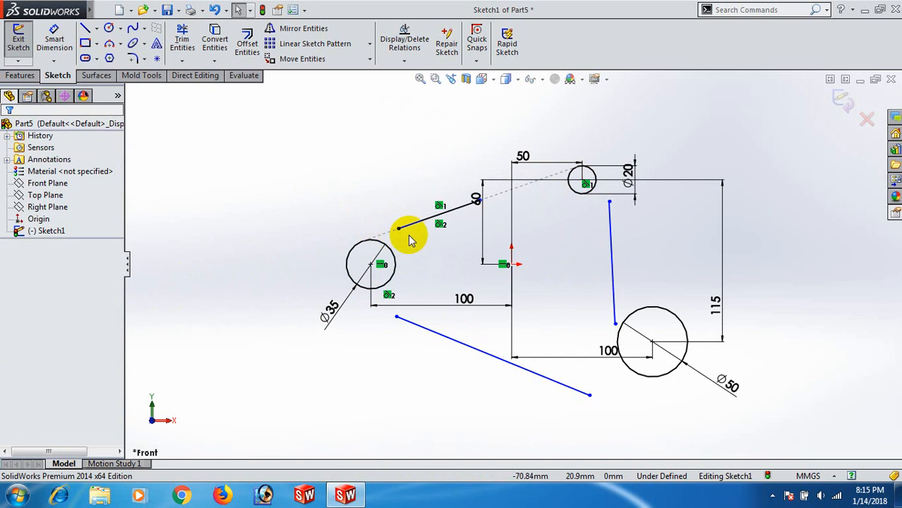
- Make the upper slanted line's lower endpoint coincident with the 35 mm circle
{"action": "left_click", "coordinate": [399, 229]}
{"action": "left_click", "coordinate": [358, 244], "text": "ctrl"}
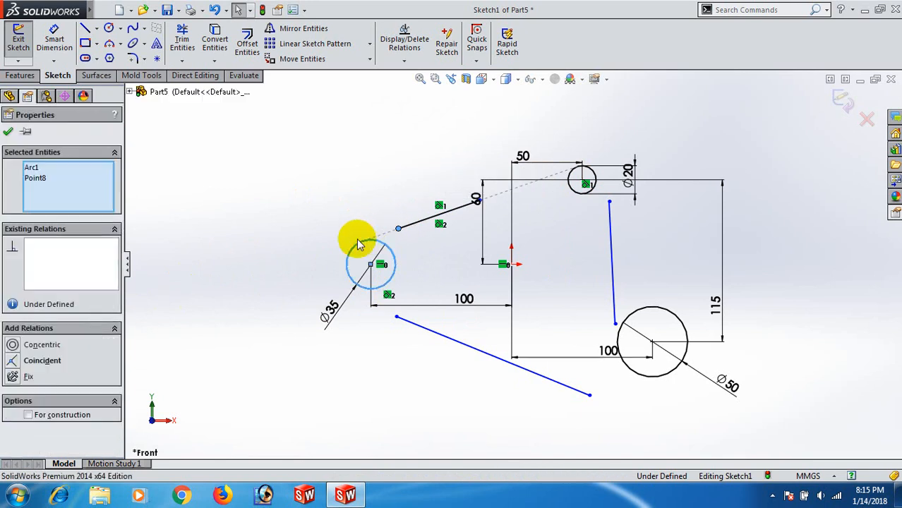
{"action": "left_click", "coordinate": [14, 360]}
{"action": "left_click", "coordinate": [263, 249]}
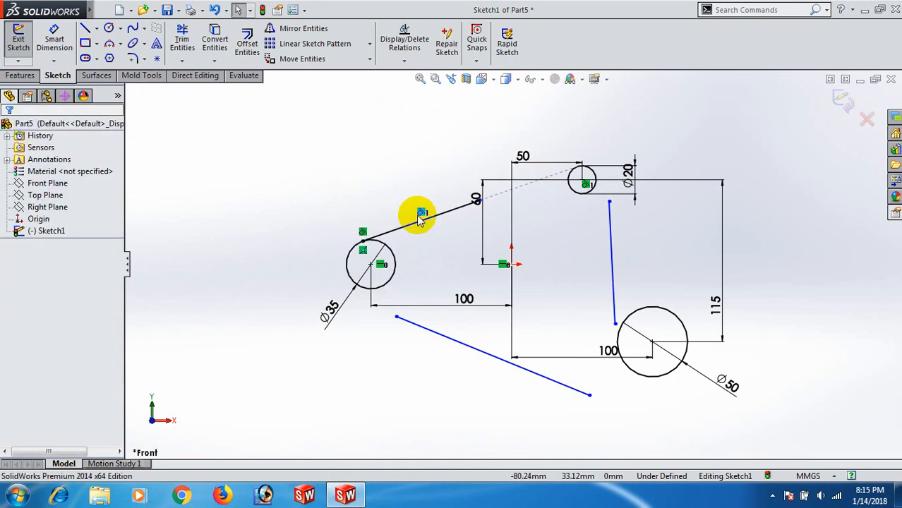
- Move the 60 mm vertical dimension away from the upper slanted line's free endpoint
{"action": "scroll", "coordinate": [482, 202], "scroll_direction": "down", "scroll_amount": 3}
{"action": "left_click", "coordinate": [480, 219]}
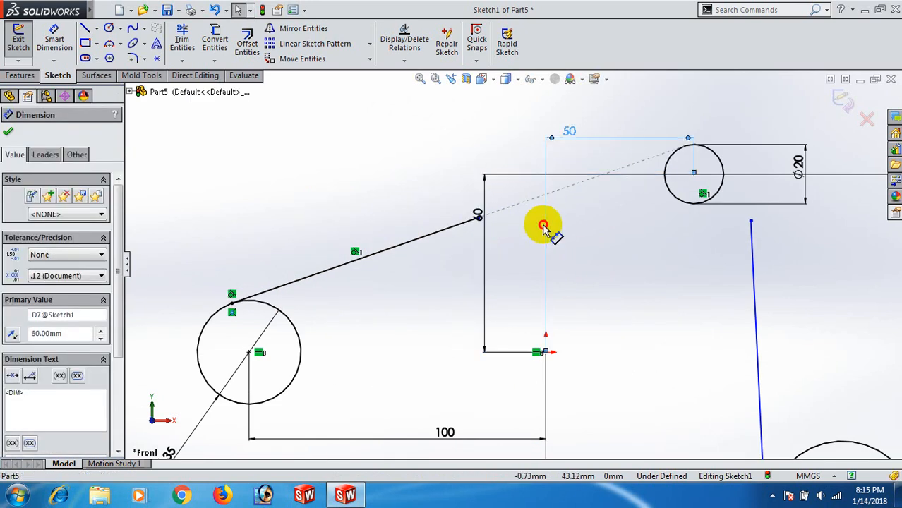
{"action": "scroll", "coordinate": [487, 224], "scroll_direction": "down", "scroll_amount": 3}
{"action": "left_click_drag", "start_coordinate": [475, 218], "coordinate": [582, 194]}
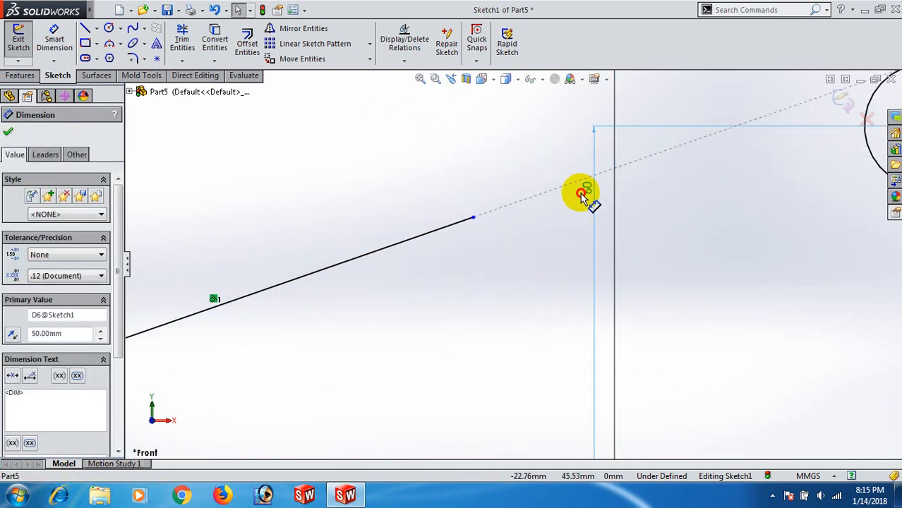
{"action": "left_click", "coordinate": [510, 218]}
- Make the upper slanted line's free endpoint coincident with the 20 mm circle
{"action": "left_click", "coordinate": [472, 220]}
{"action": "scroll", "coordinate": [561, 237], "scroll_direction": "up", "scroll_amount": 4}
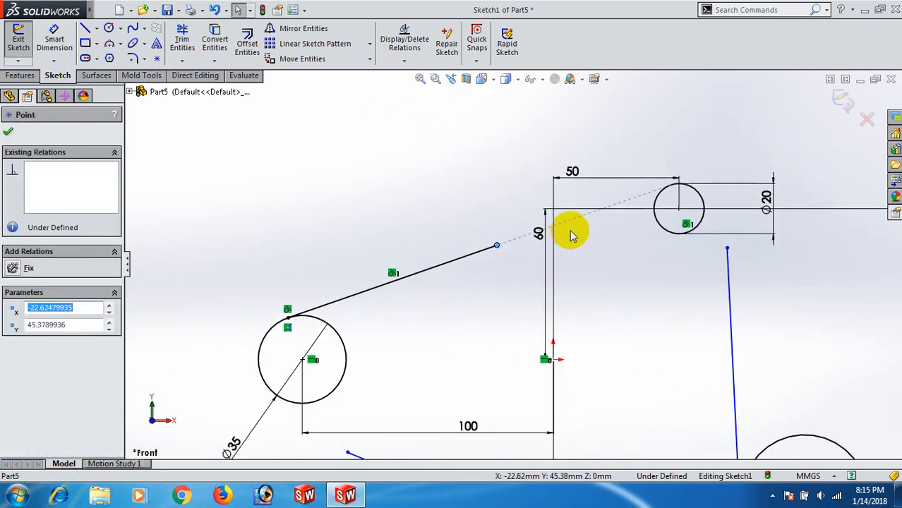
{"action": "left_click", "coordinate": [663, 199], "text": "ctrl"}
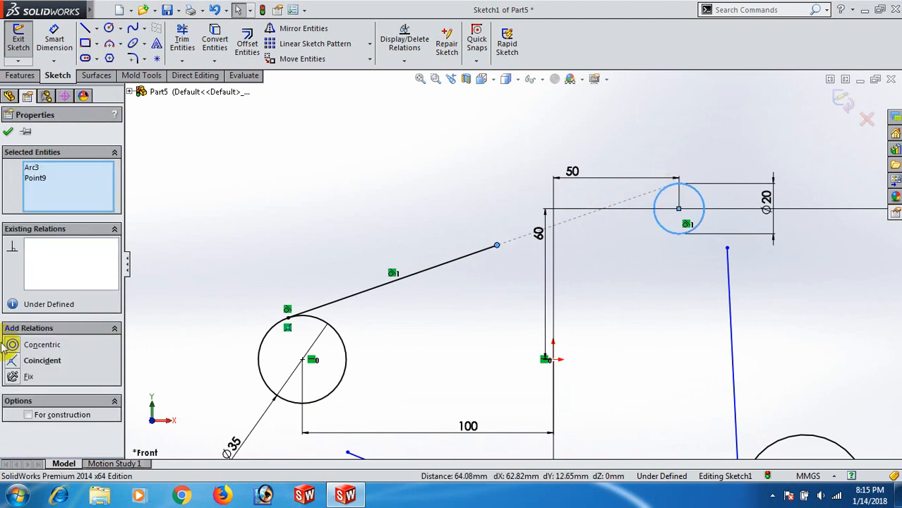
{"action": "left_click", "coordinate": [15, 360]}
{"action": "left_click", "coordinate": [276, 252]}
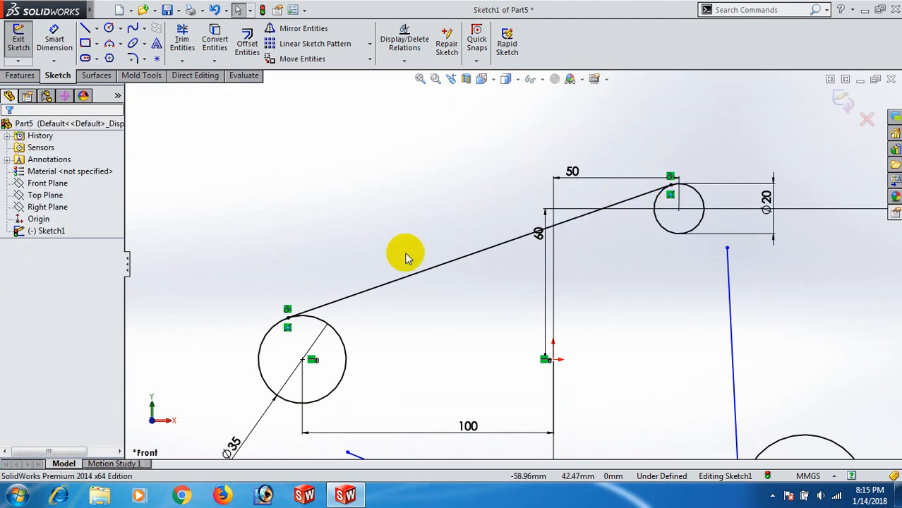
- Add a Tangent relation between the lower slanted line and the 35 mm circle
{"action": "scroll", "coordinate": [447, 267], "scroll_direction": "up", "scroll_amount": 3}
{"action": "scroll", "coordinate": [443, 346], "scroll_direction": "up", "scroll_amount": 3}
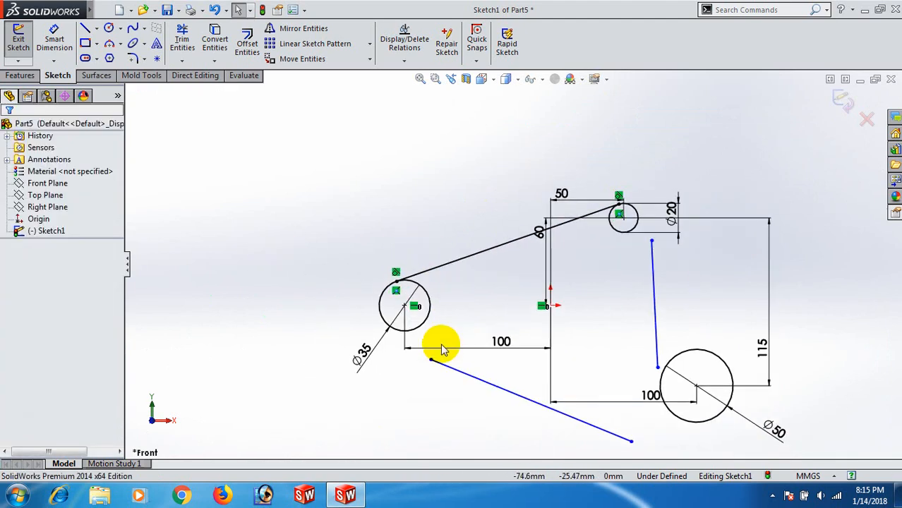
{"action": "scroll", "coordinate": [487, 351], "scroll_direction": "down", "scroll_amount": 2}
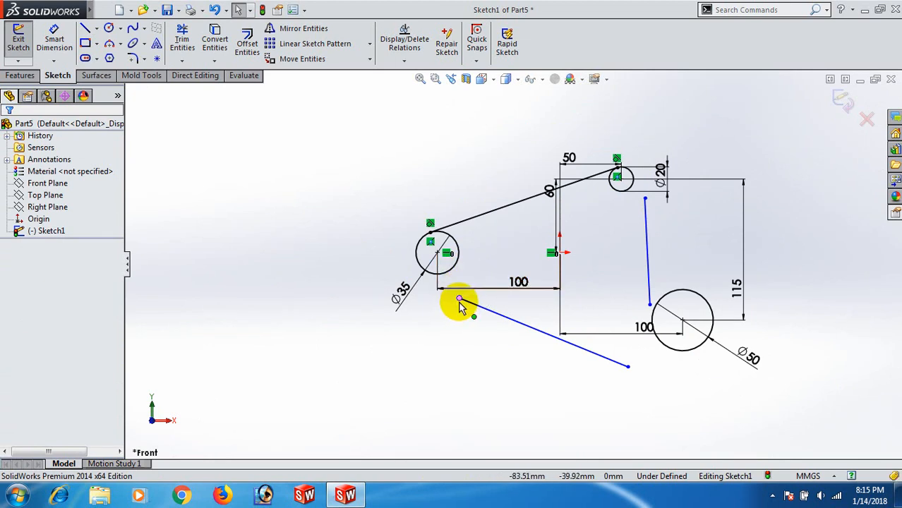
{"action": "left_click", "coordinate": [472, 308]}
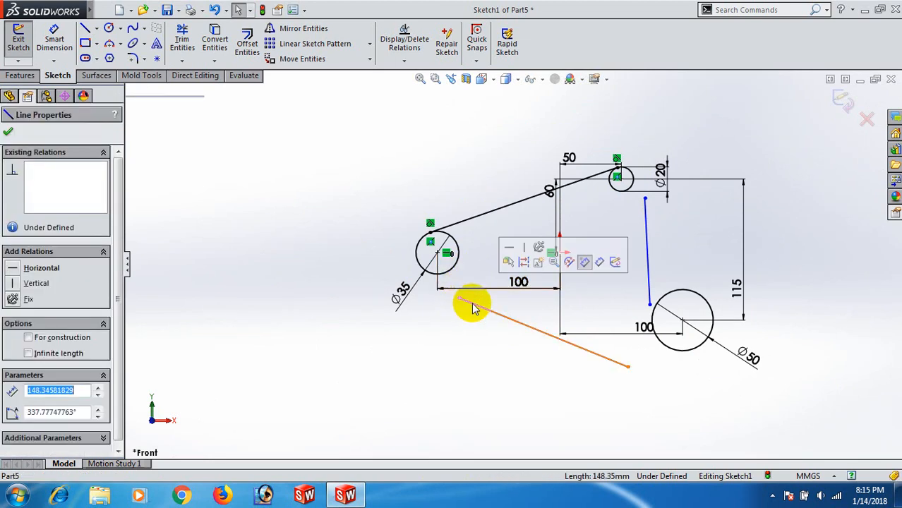
{"action": "left_click", "coordinate": [449, 273], "text": "ctrl"}
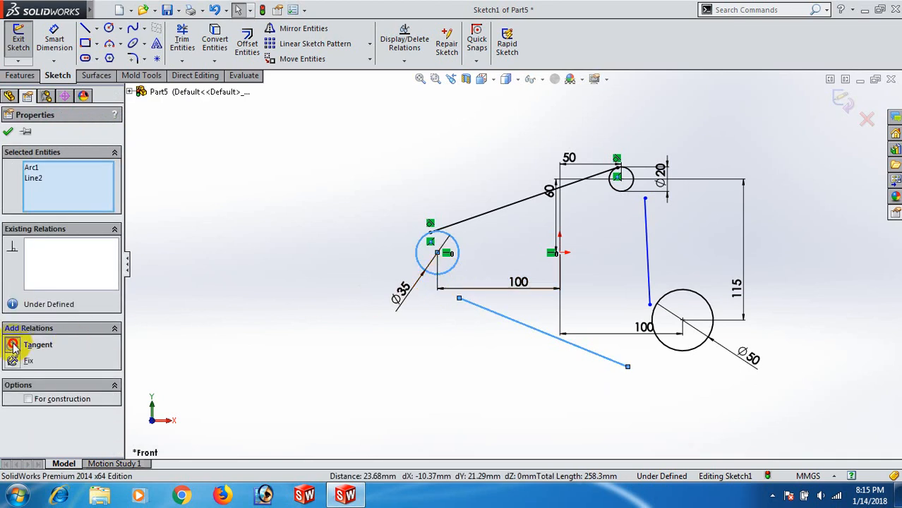
{"action": "left_click", "coordinate": [12, 345]}
{"action": "left_click", "coordinate": [361, 360]}
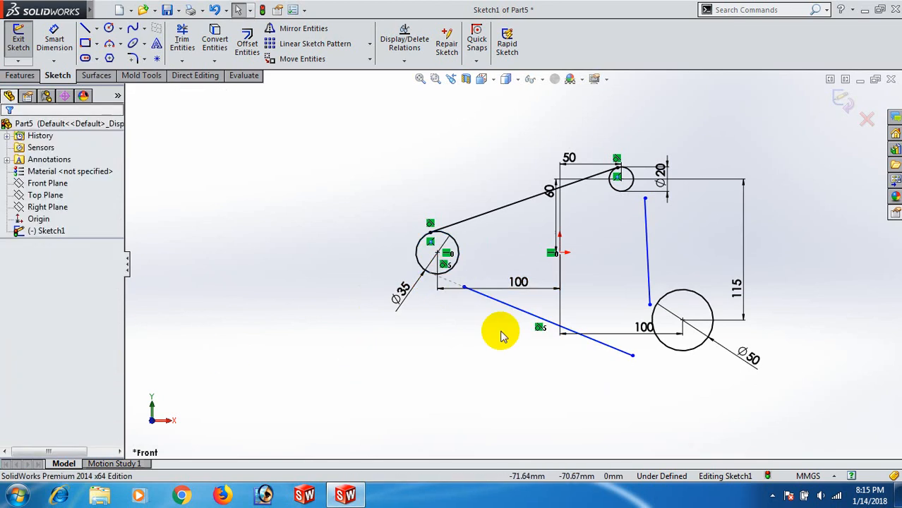
- Make the lower slanted line's endpoint nearest the 35 mm circle coincident with that circle
{"action": "left_click", "coordinate": [460, 288]}
{"action": "left_click", "coordinate": [449, 276], "text": "ctrl"}
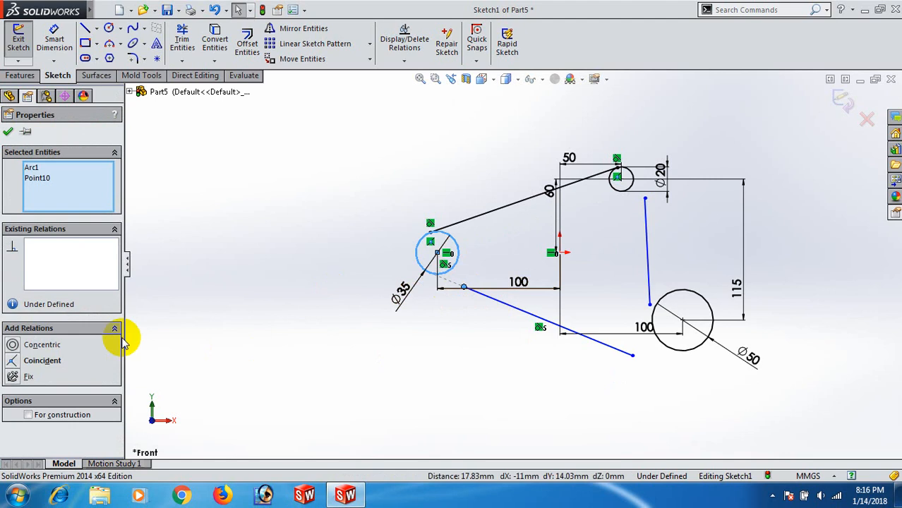
{"action": "left_click", "coordinate": [15, 361]}
{"action": "left_click", "coordinate": [293, 367]}
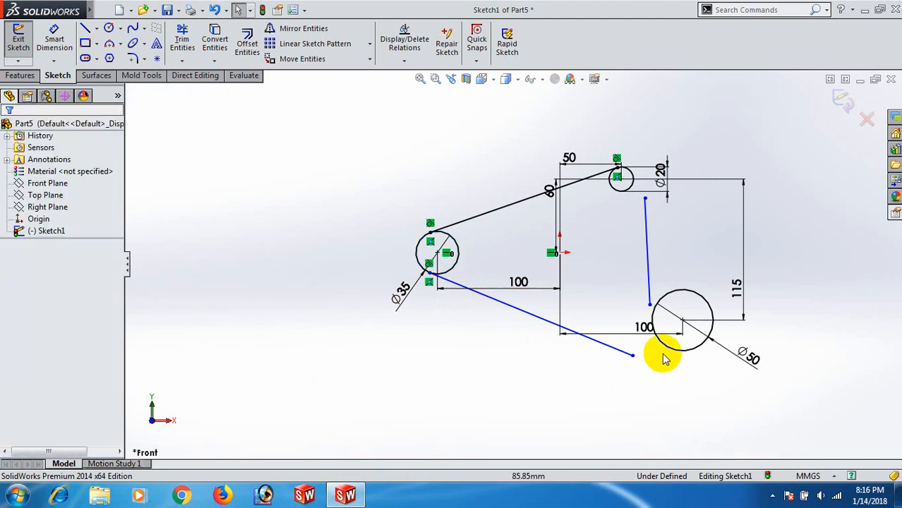
- Try to make the lower slanted line tangent to the underside of the 50 mm circle
{"action": "left_click", "coordinate": [628, 352]}
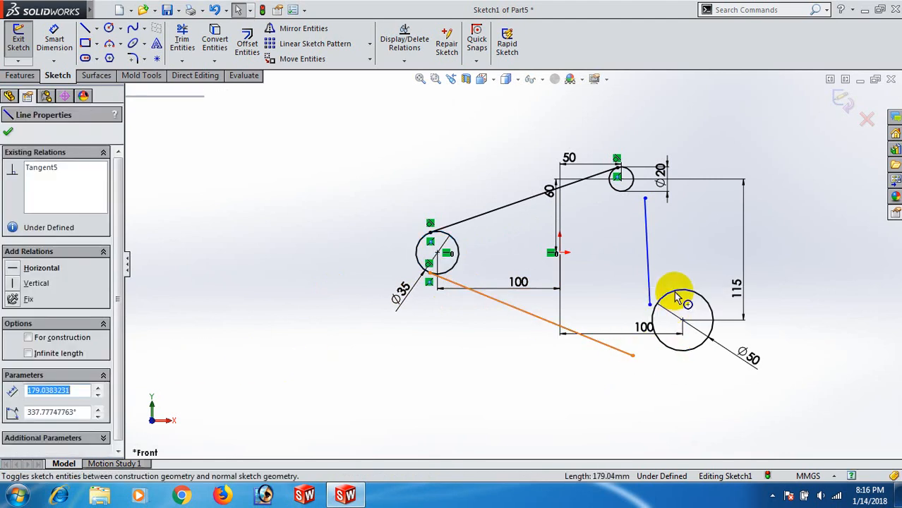
{"action": "left_click", "coordinate": [676, 295], "text": "ctrl"}
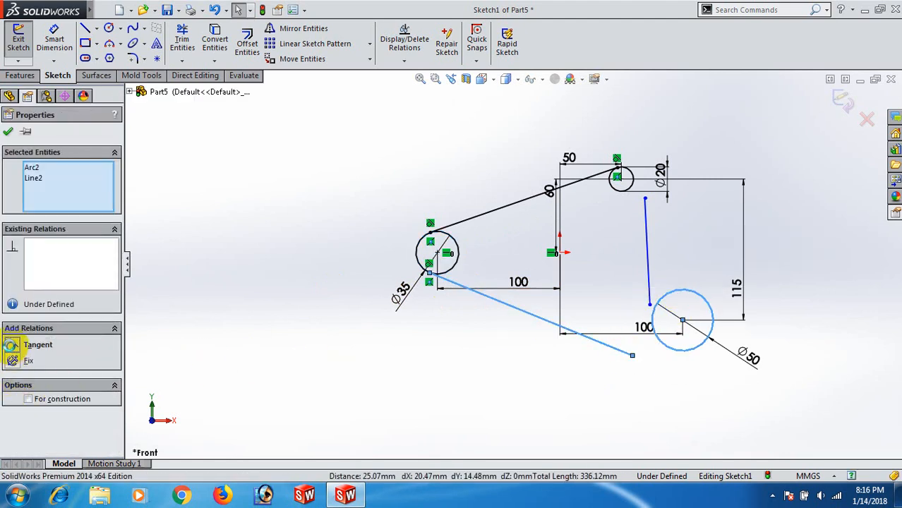
{"action": "left_click", "coordinate": [11, 345]}
{"action": "left_click", "coordinate": [501, 364]}
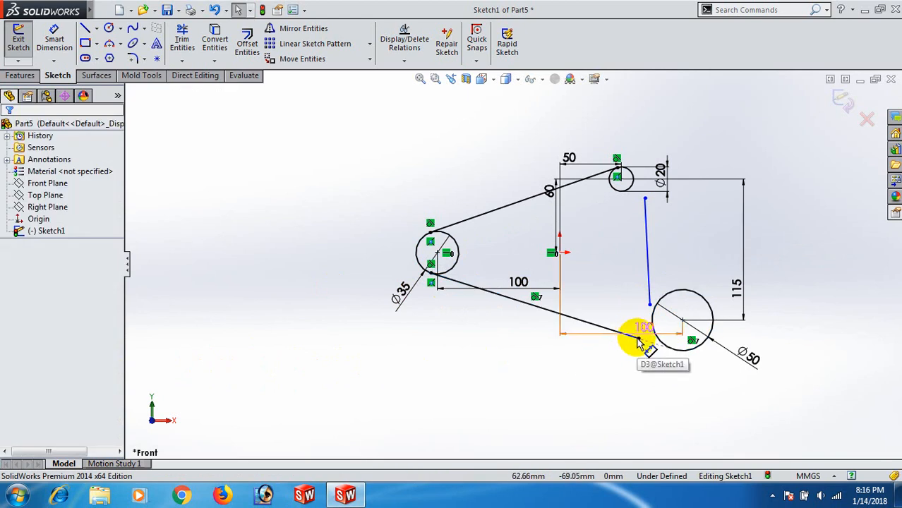
- Move the 50 mm circle's 100 mm dimension above it and delete the lower line's Tangent relation with that circle
{"action": "left_click", "coordinate": [651, 300]}
{"action": "key", "text": "Escape"}
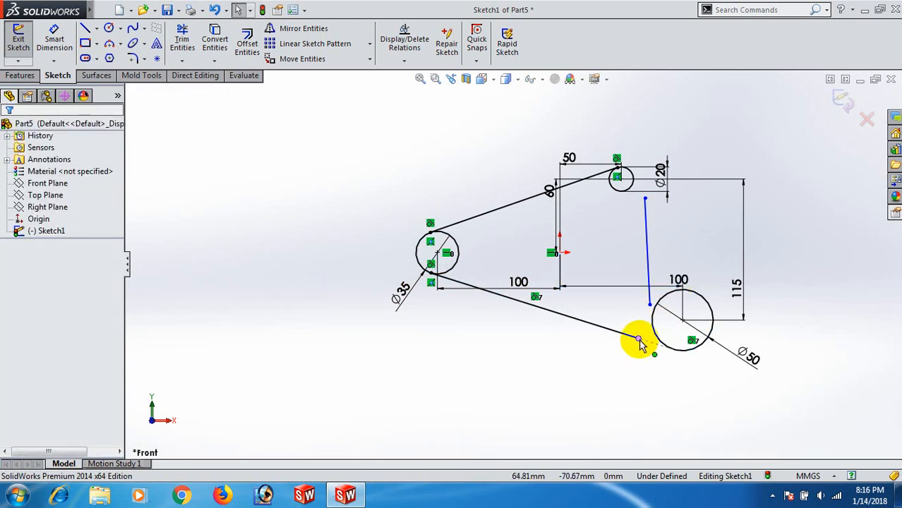
{"action": "left_click_drag", "start_coordinate": [640, 344], "coordinate": [618, 309]}
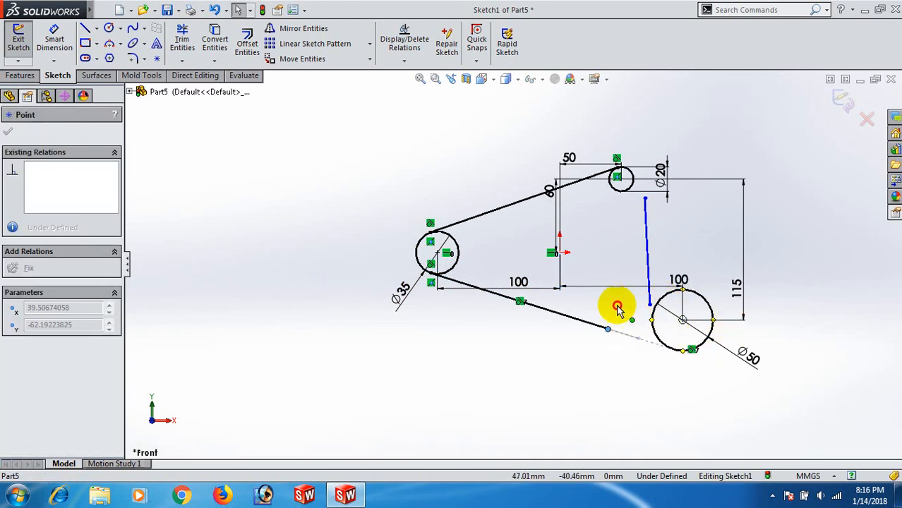
{"action": "left_click", "coordinate": [618, 309]}
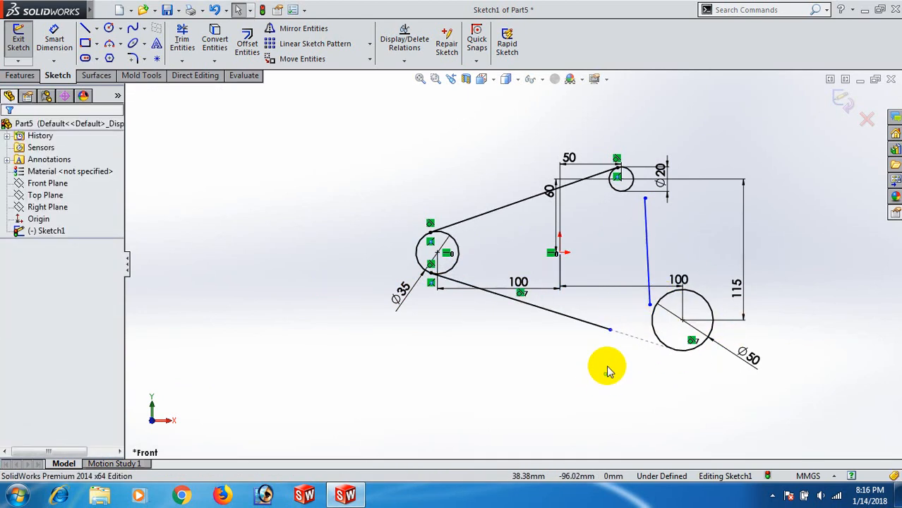
{"action": "left_click", "coordinate": [586, 326]}
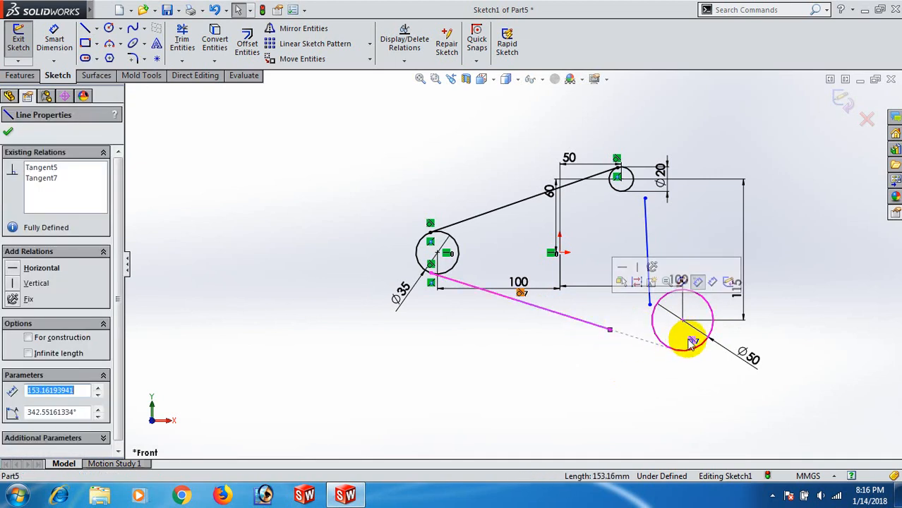
{"action": "key", "text": "Escape"}
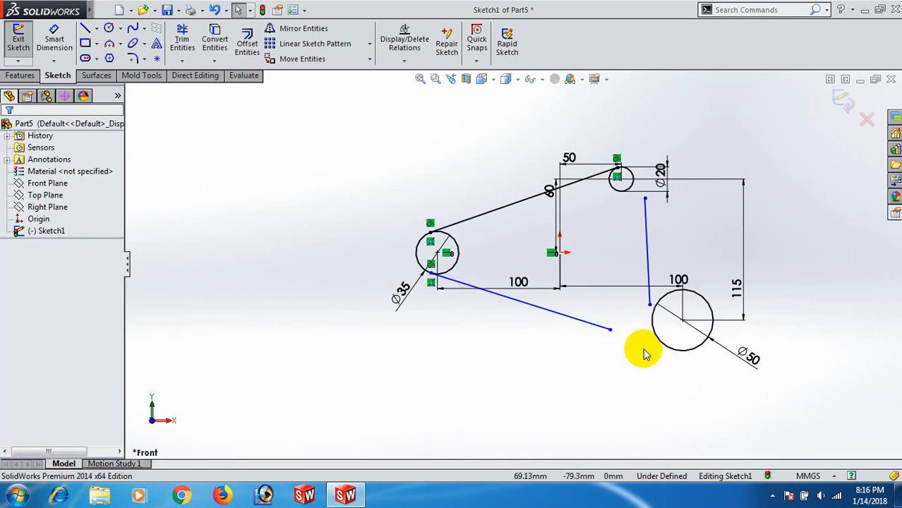
- Pull the lower line's free endpoint up until the line is nearly horizontal, and move the 100 mm dimension below the 50 mm circle
{"action": "left_click_drag", "start_coordinate": [609, 328], "coordinate": [626, 276]}
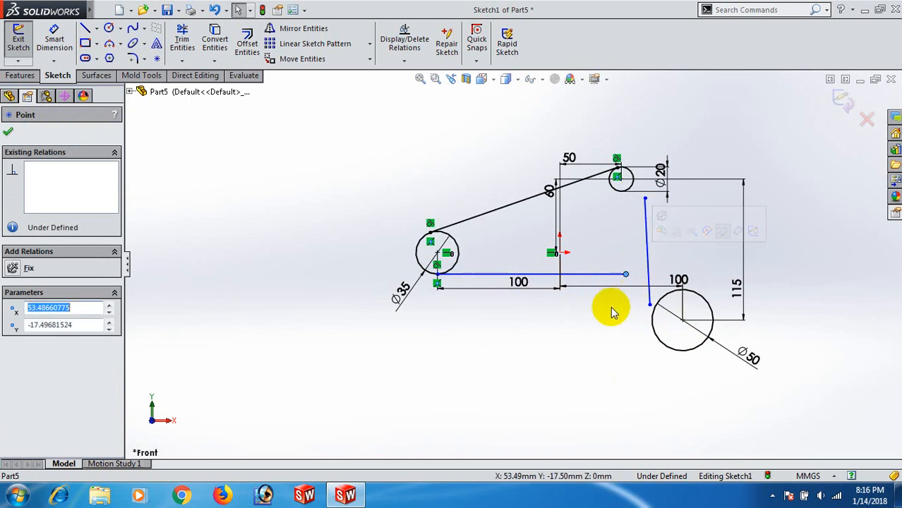
{"action": "left_click", "coordinate": [609, 276]}
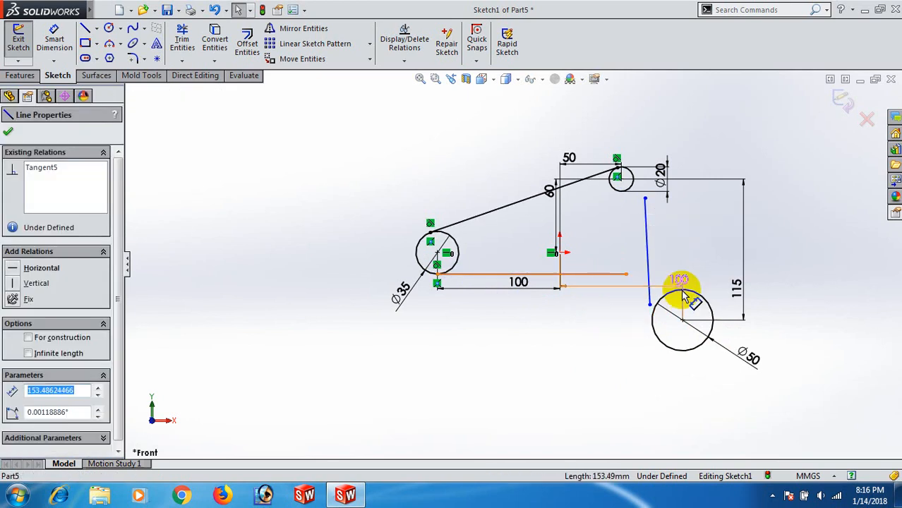
{"action": "left_click", "coordinate": [682, 290]}
{"action": "left_click", "coordinate": [372, 372]}
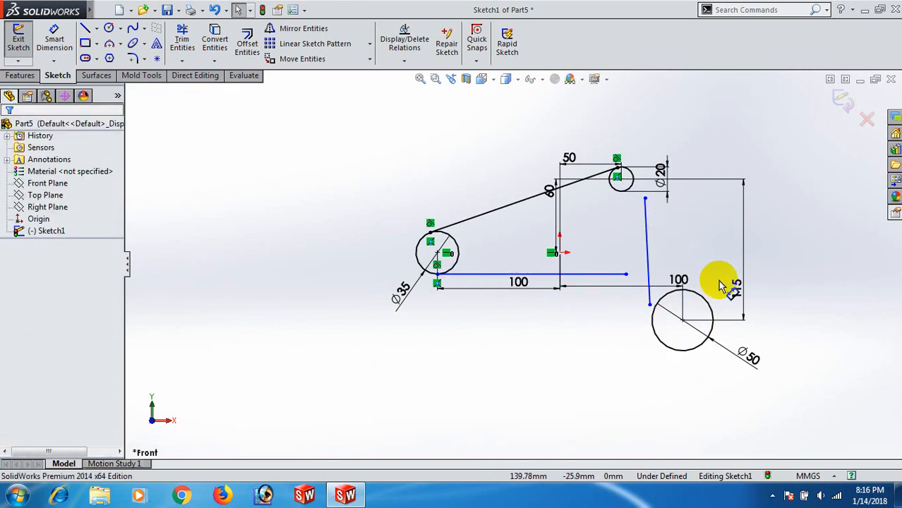
{"action": "left_click_drag", "start_coordinate": [682, 281], "coordinate": [637, 380]}
{"action": "left_click", "coordinate": [620, 293]}
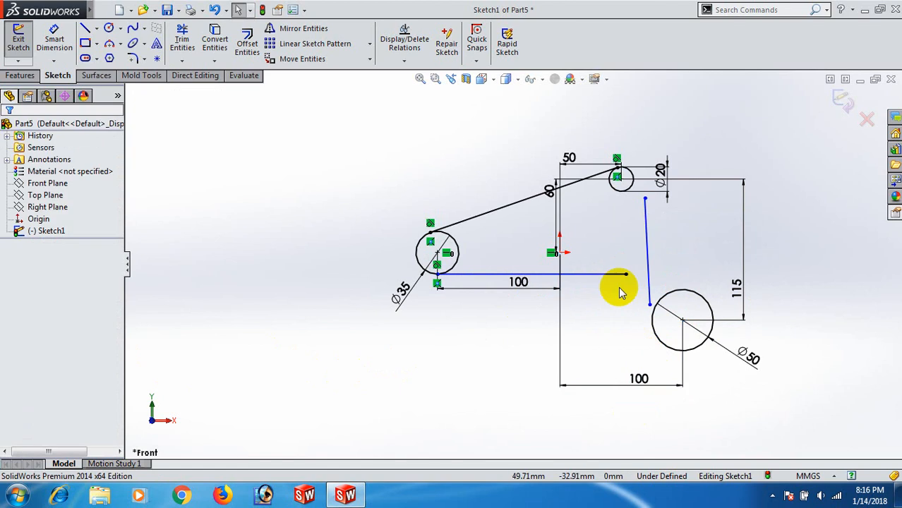
- Add a Tangent relation between the nearly horizontal lower line and the upper side of the 50 mm circle
{"action": "left_click", "coordinate": [615, 278]}
{"action": "left_click", "coordinate": [683, 300], "text": "ctrl"}
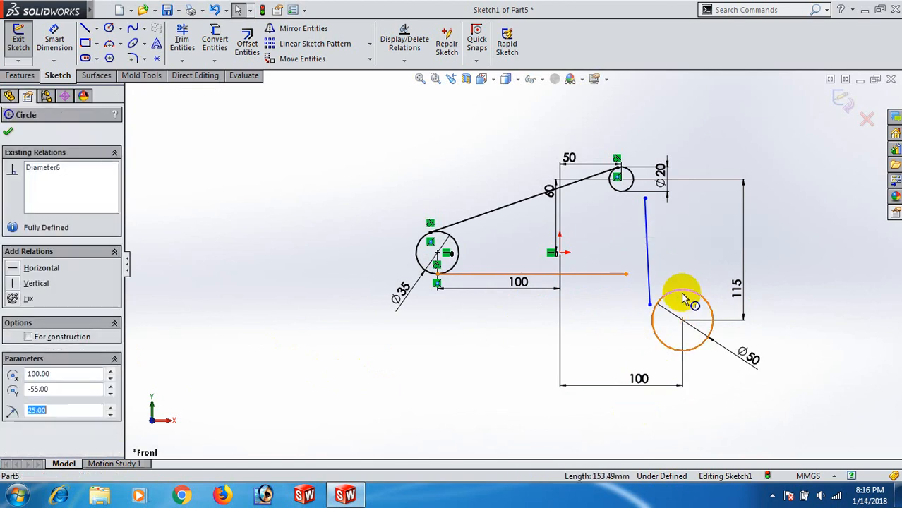
{"action": "left_click", "coordinate": [12, 345]}
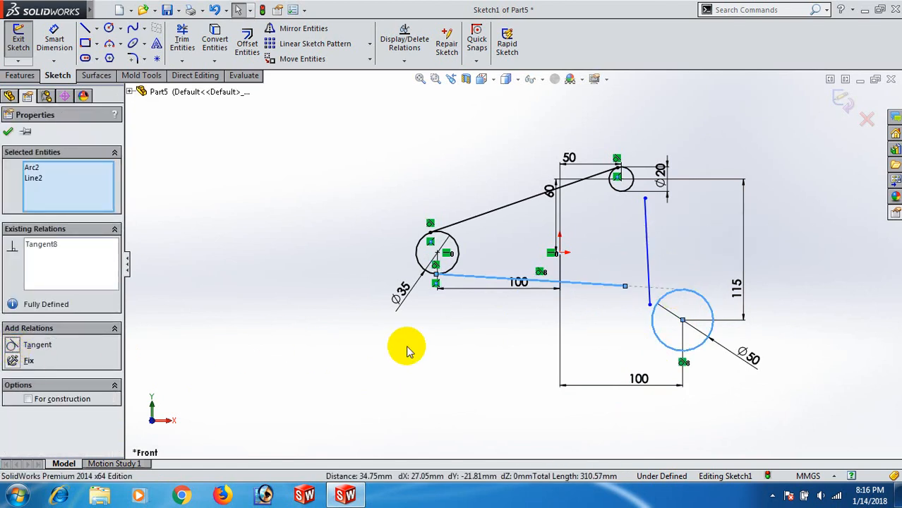
{"action": "left_click", "coordinate": [580, 318]}
- Make the lower line's free endpoint coincident with the 50 mm circle
{"action": "left_click", "coordinate": [625, 287]}
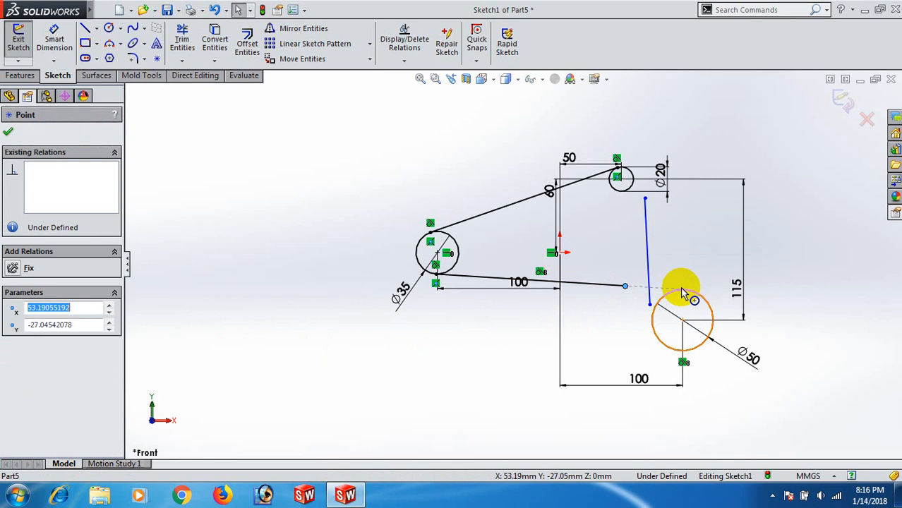
{"action": "left_click", "coordinate": [682, 293], "text": "ctrl"}
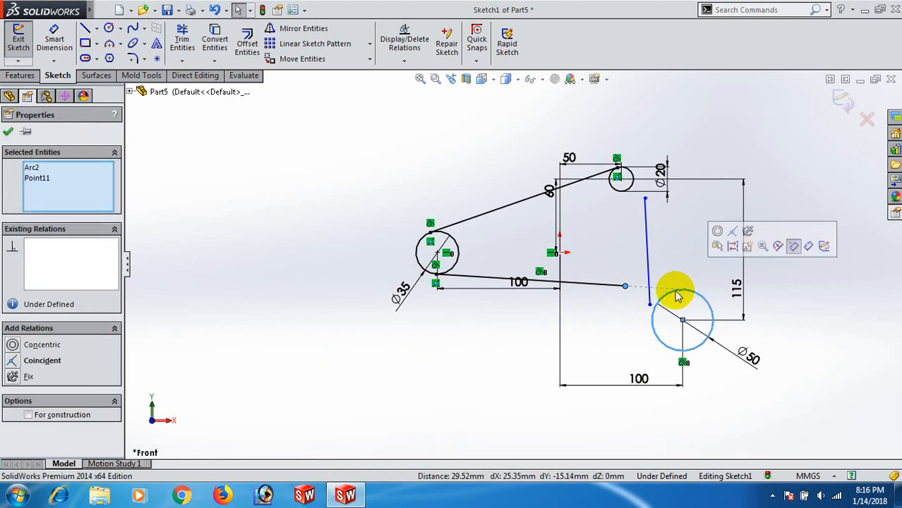
{"action": "left_click", "coordinate": [15, 361]}
{"action": "left_click", "coordinate": [272, 364]}
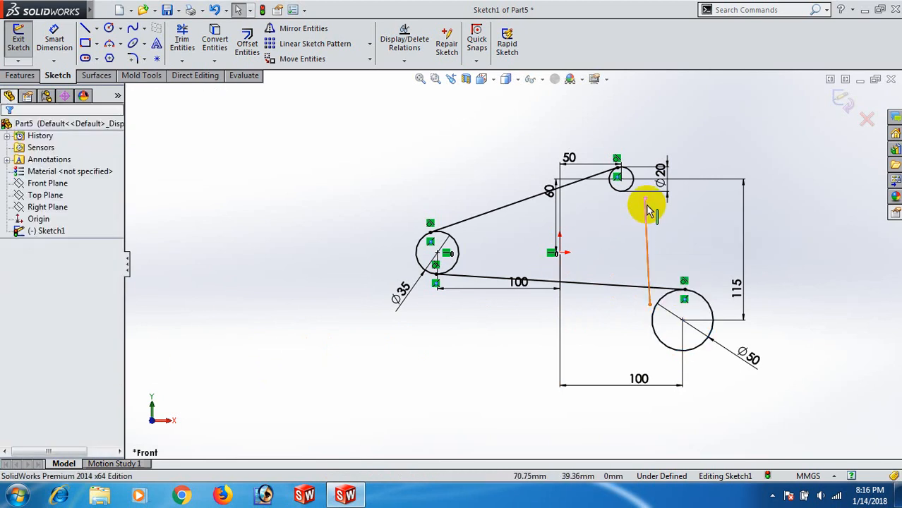
- Try to make the unattached line tangent to the 20 mm circle with its upper endpoint placed directly below the circle
{"action": "left_click_drag", "start_coordinate": [645, 199], "coordinate": [621, 203]}
{"action": "left_click", "coordinate": [598, 229]}
{"action": "left_click", "coordinate": [625, 223]}
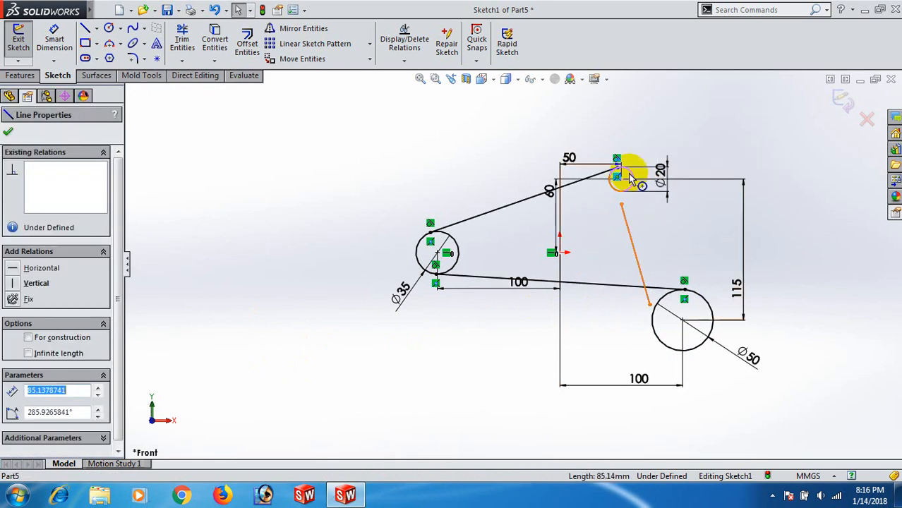
{"action": "left_click", "coordinate": [633, 178], "text": "ctrl"}
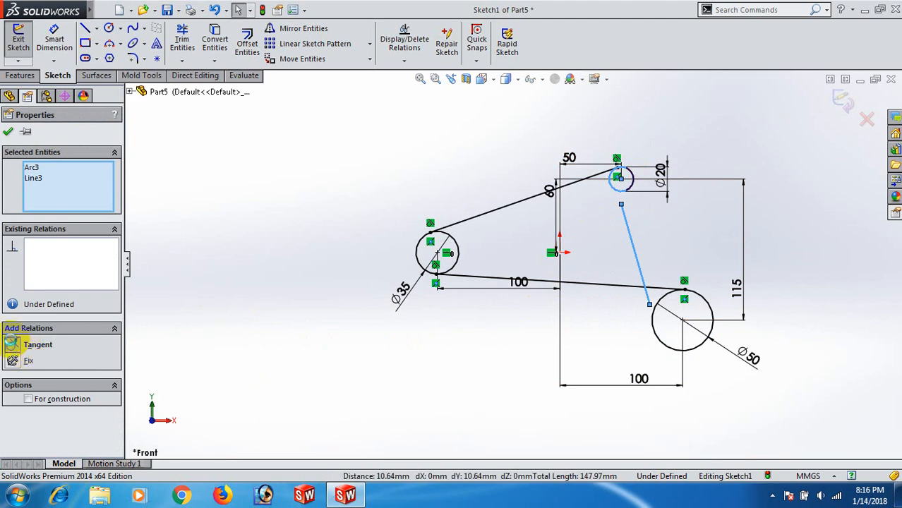
{"action": "left_click", "coordinate": [12, 344]}
{"action": "left_click", "coordinate": [318, 364]}
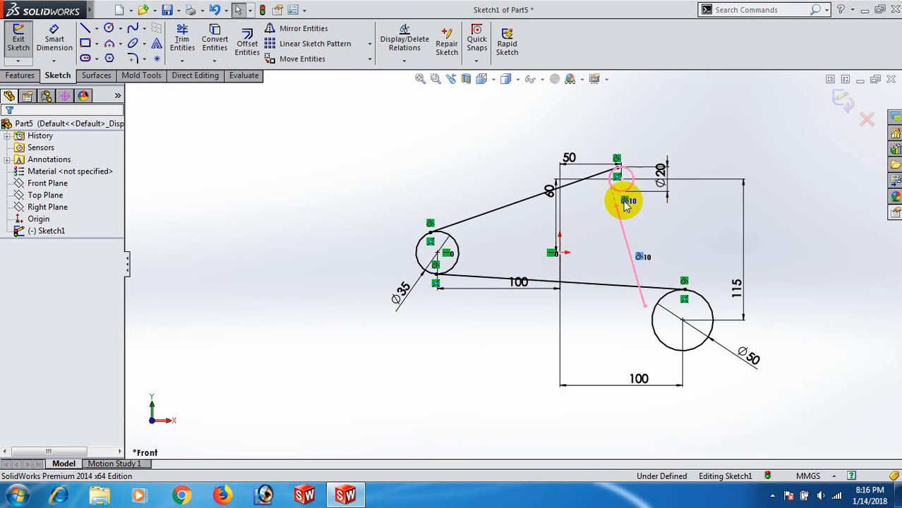
- Reposition the unattached line's upper endpoint to make it vertical, and make the line tangent to the outer right side of the 20 mm circle
{"action": "left_click_drag", "start_coordinate": [623, 206], "coordinate": [645, 197]}
{"action": "left_click", "coordinate": [645, 209]}
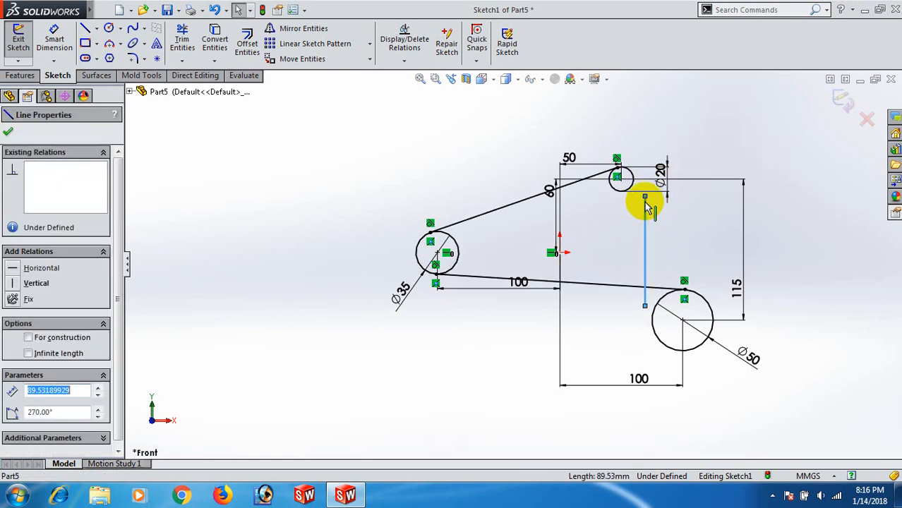
{"action": "left_click", "coordinate": [633, 185], "text": "ctrl"}
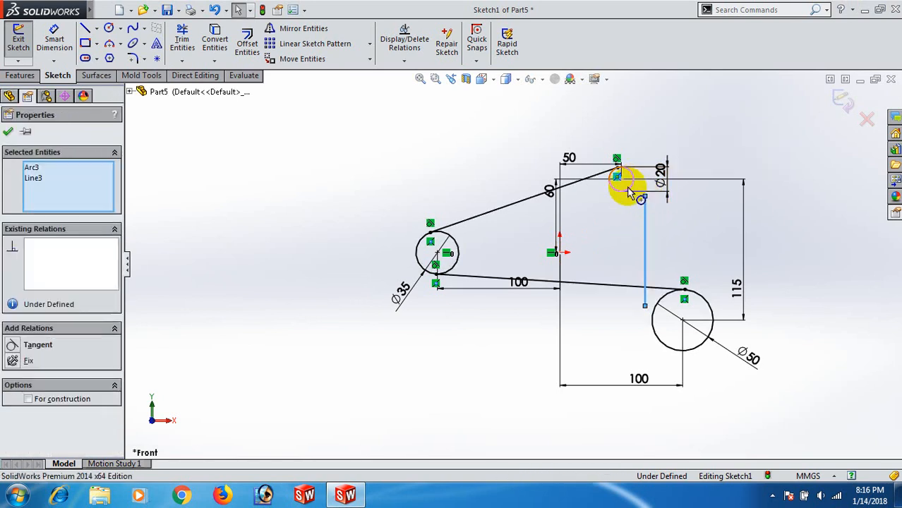
{"action": "left_click", "coordinate": [14, 347]}
{"action": "left_click", "coordinate": [599, 240]}
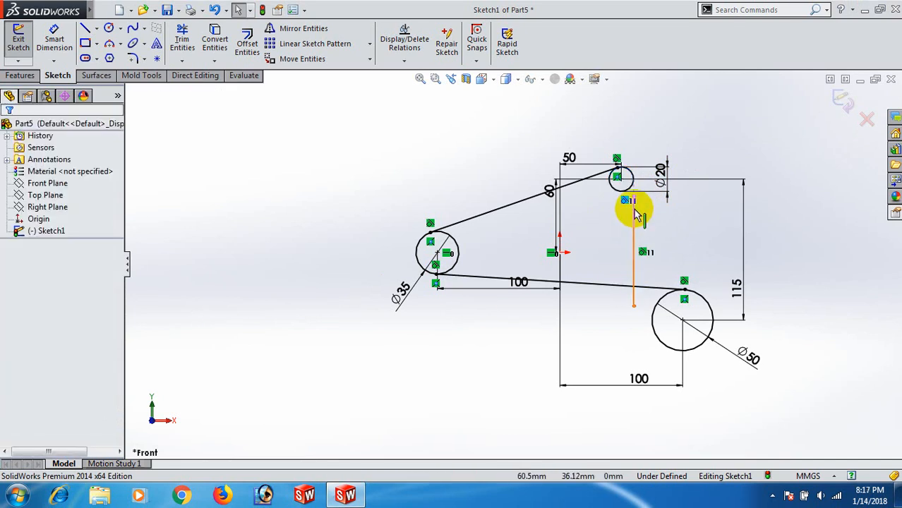
- Make the vertical line's upper endpoint coincident with the 20 mm circle
{"action": "left_click", "coordinate": [637, 200]}
{"action": "left_click", "coordinate": [613, 177], "text": "ctrl"}
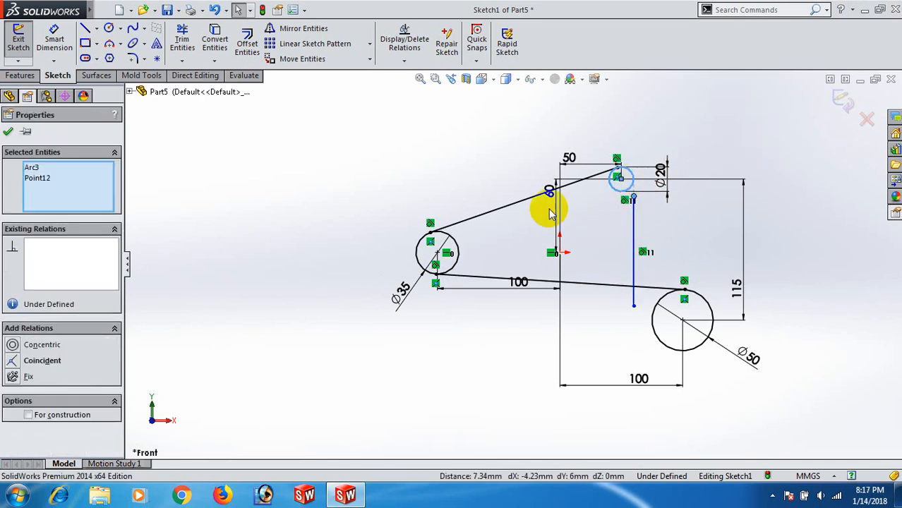
{"action": "left_click", "coordinate": [13, 361]}
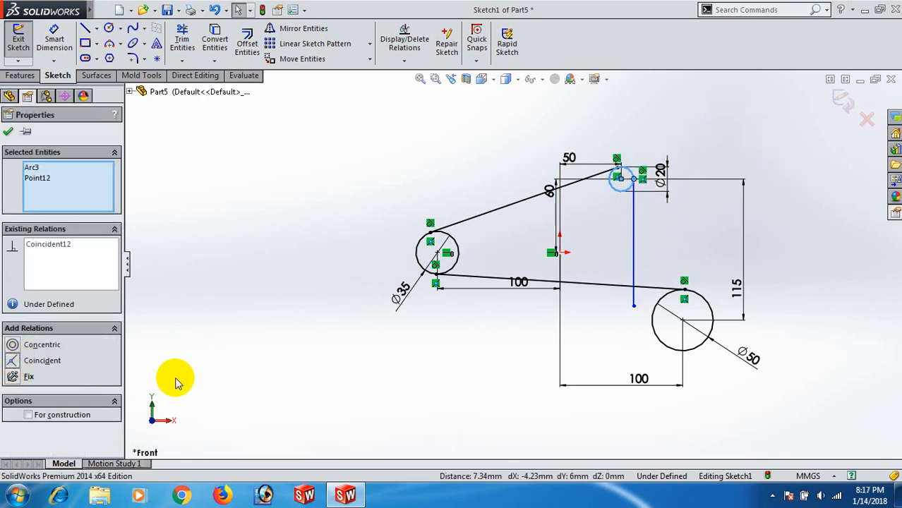
{"action": "left_click", "coordinate": [299, 417]}
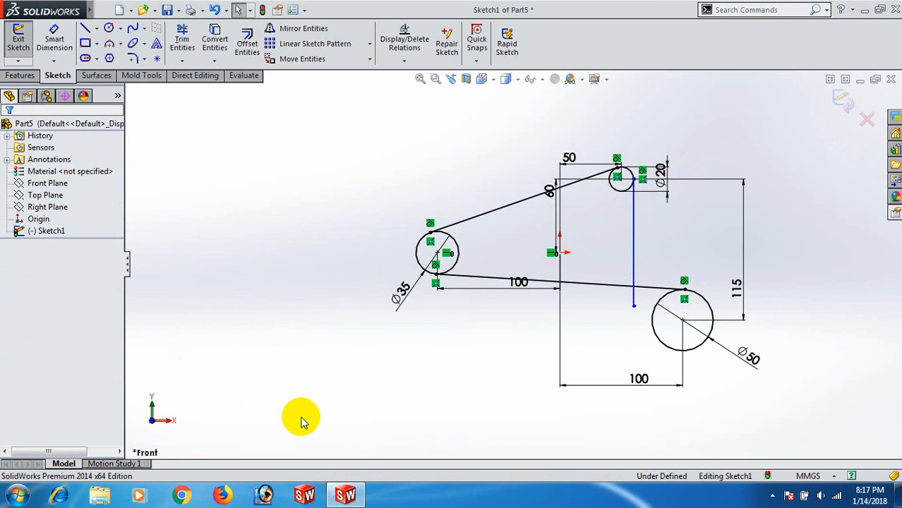
- Add a Tangent relation between the vertical line and the 50 mm circle
{"action": "left_click", "coordinate": [634, 297]}
{"action": "left_click", "coordinate": [651, 326], "text": "ctrl"}
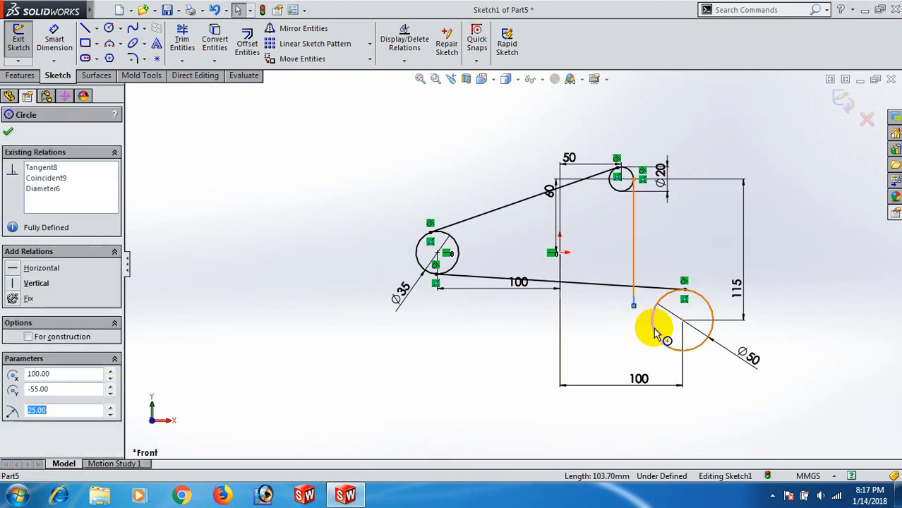
{"action": "left_click", "coordinate": [16, 346]}
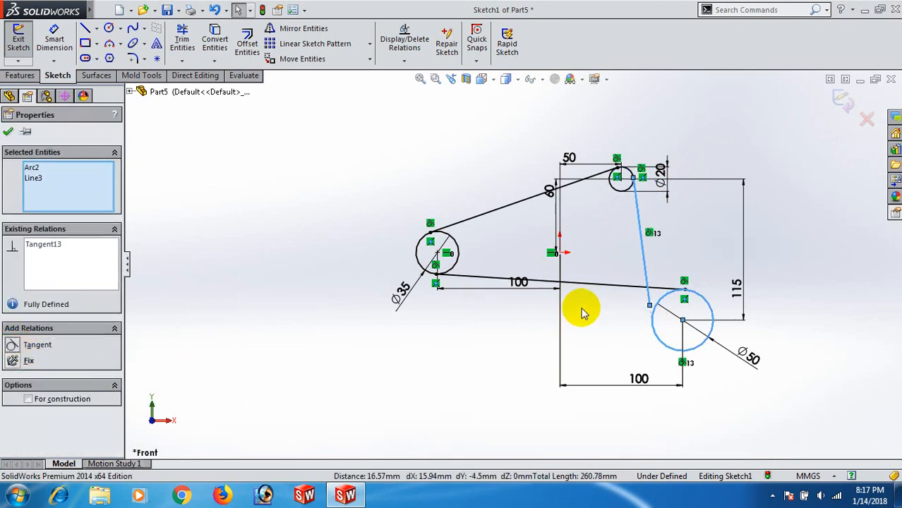
- Make the lower endpoint of the line from the 20 mm circle coincident with the 50 mm circle
{"action": "left_click", "coordinate": [649, 307]}
{"action": "left_click", "coordinate": [651, 321], "text": "ctrl"}
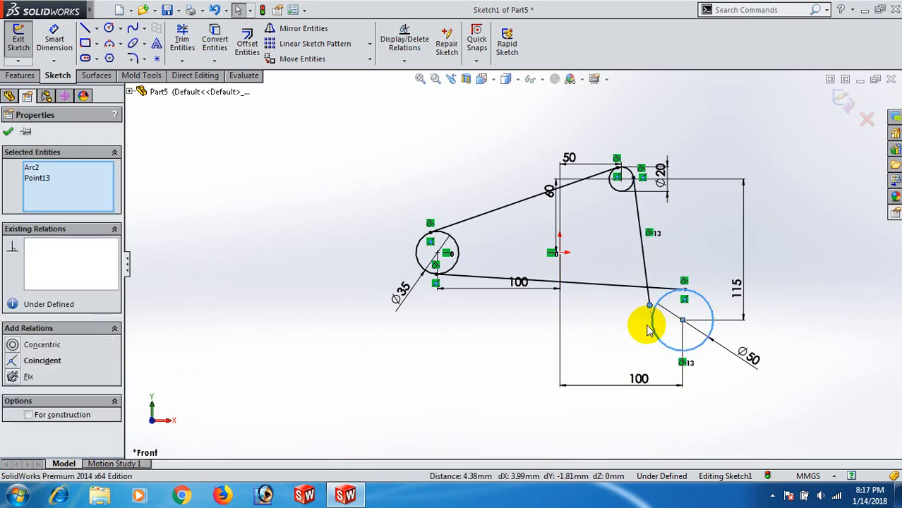
{"action": "left_click", "coordinate": [11, 360]}
{"action": "left_click", "coordinate": [373, 342]}
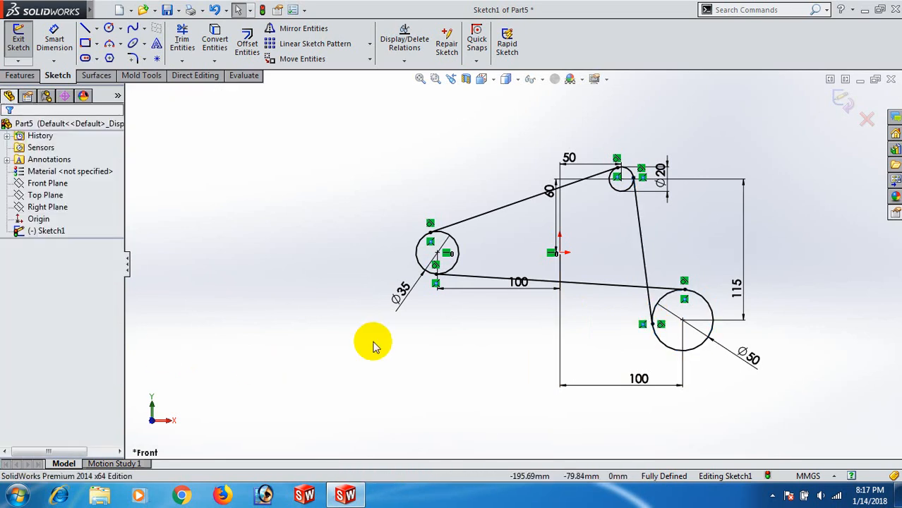
- Move the 20 mm circle's 50 mm horizontal and 60 mm vertical dimensions clear of the profile, to the right of the sketch
{"action": "key", "text": "f"}
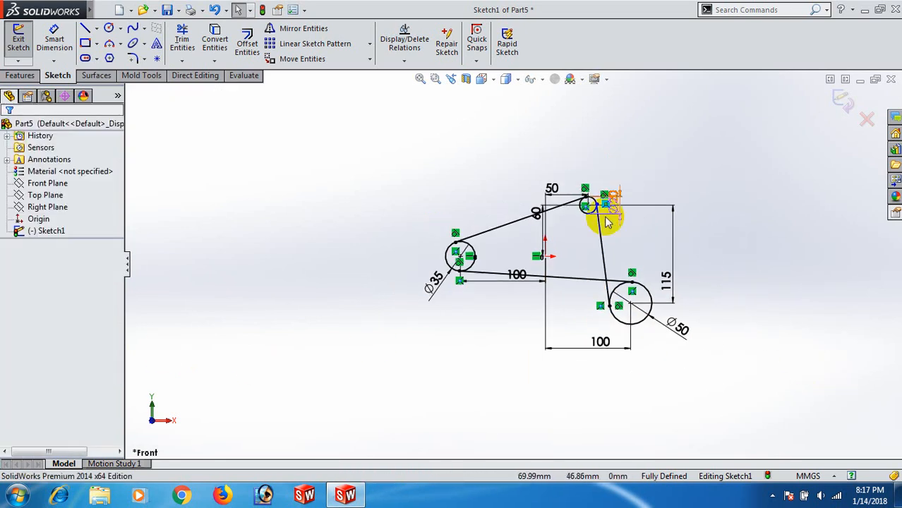
{"action": "scroll", "coordinate": [625, 203], "scroll_direction": "down", "scroll_amount": 3}
{"action": "left_click_drag", "start_coordinate": [515, 185], "coordinate": [709, 212]}
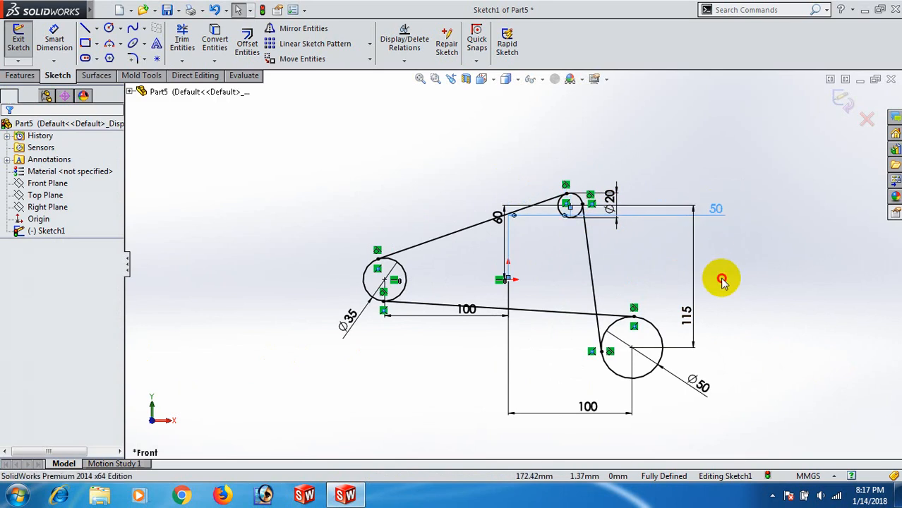
{"action": "left_click_drag", "start_coordinate": [499, 220], "coordinate": [785, 281]}
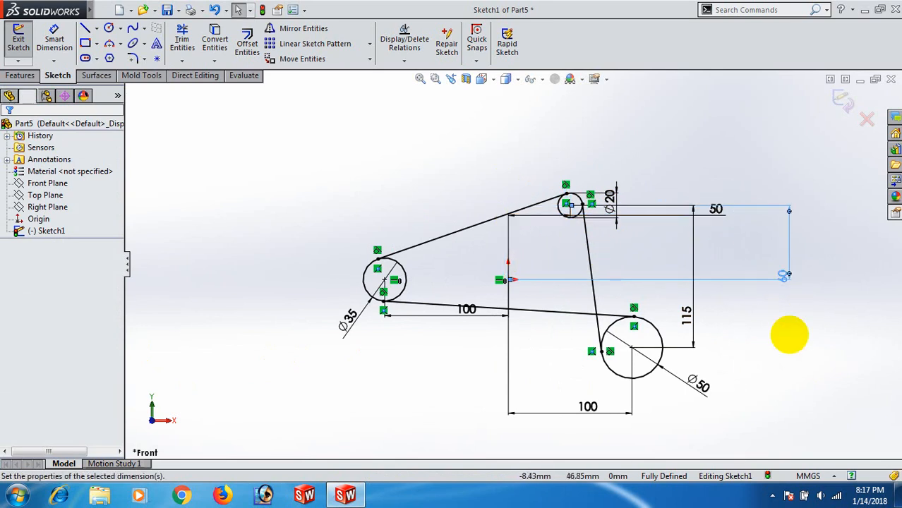
- Move the 50 mm circle's 100 mm horizontal dimension above the profile and the 20 mm diameter dimension to the upper right of its circle
{"action": "left_click_drag", "start_coordinate": [574, 409], "coordinate": [615, 138]}
{"action": "left_click", "coordinate": [694, 177]}
{"action": "left_click_drag", "start_coordinate": [618, 201], "coordinate": [684, 148]}
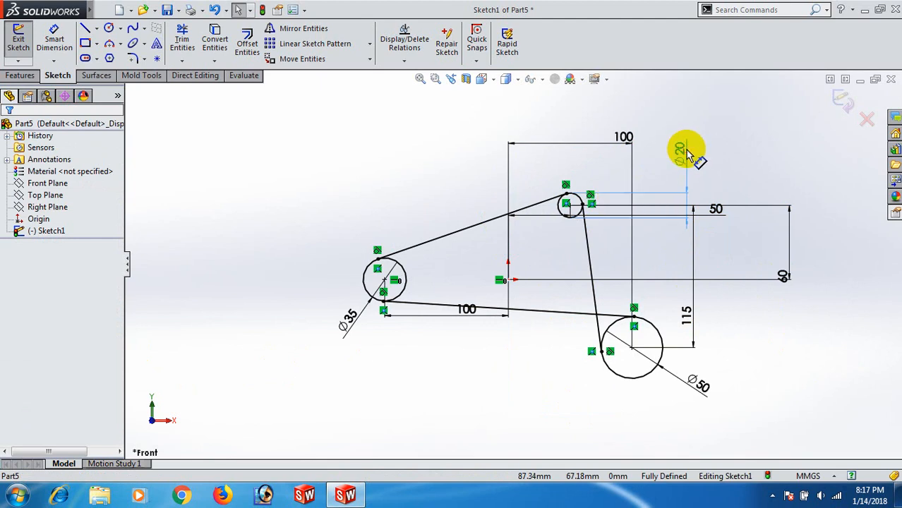
{"action": "left_click", "coordinate": [812, 260]}
- Move the 20 mm circle's 50 mm horizontal dimension inside the profile, between the circle and the origin
{"action": "mouse_move", "coordinate": [717, 209]}
{"action": "left_mouse_down"}
{"action": "mouse_move", "coordinate": [730, 211]}
{"action": "mouse_move", "coordinate": [734, 257]}
{"action": "mouse_move", "coordinate": [544, 254]}
{"action": "left_mouse_up"}
{"action": "left_click", "coordinate": [782, 339]}
{"action": "left_click", "coordinate": [550, 371]}
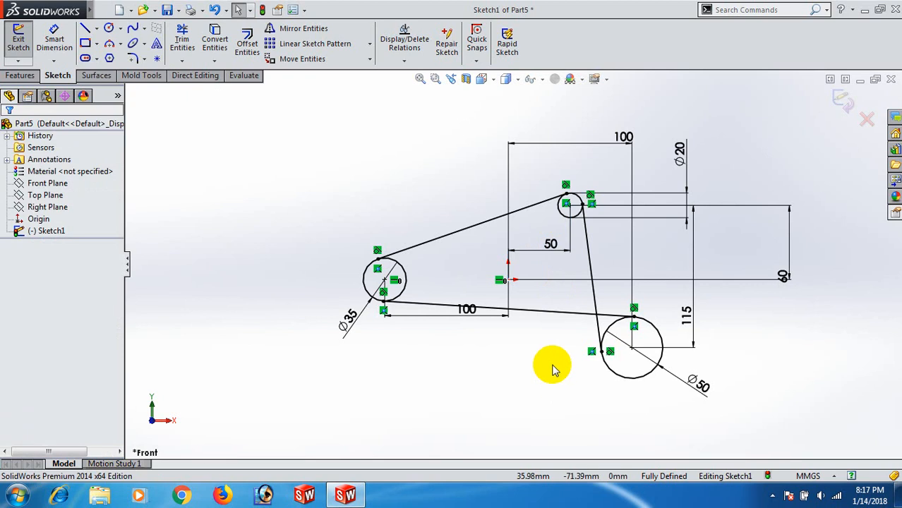
- Move the 50 mm diameter dimension below its circle and the 35 mm circle's 100 mm horizontal dimension below the profile
{"action": "key", "text": "z"}
{"action": "left_click_drag", "start_coordinate": [694, 365], "coordinate": [630, 398]}
{"action": "left_click", "coordinate": [705, 387]}
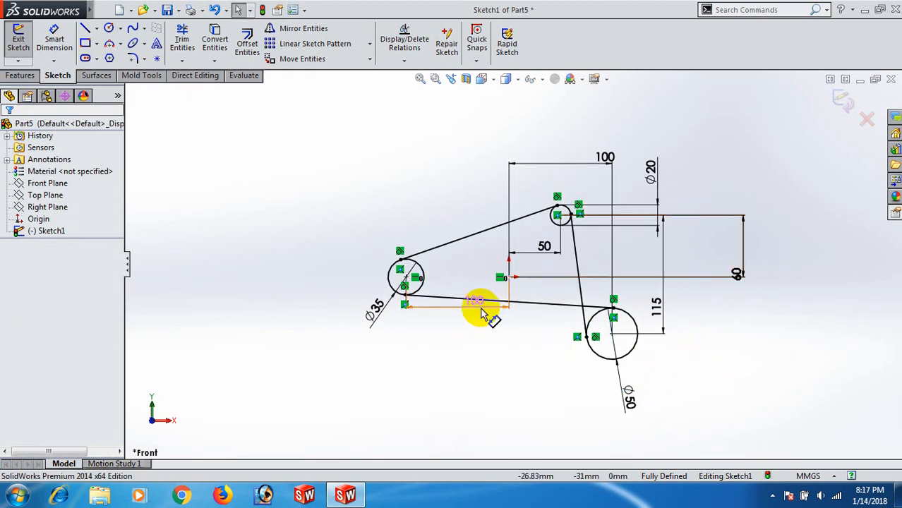
{"action": "left_click_drag", "start_coordinate": [477, 306], "coordinate": [447, 369]}
{"action": "left_click", "coordinate": [401, 361]}
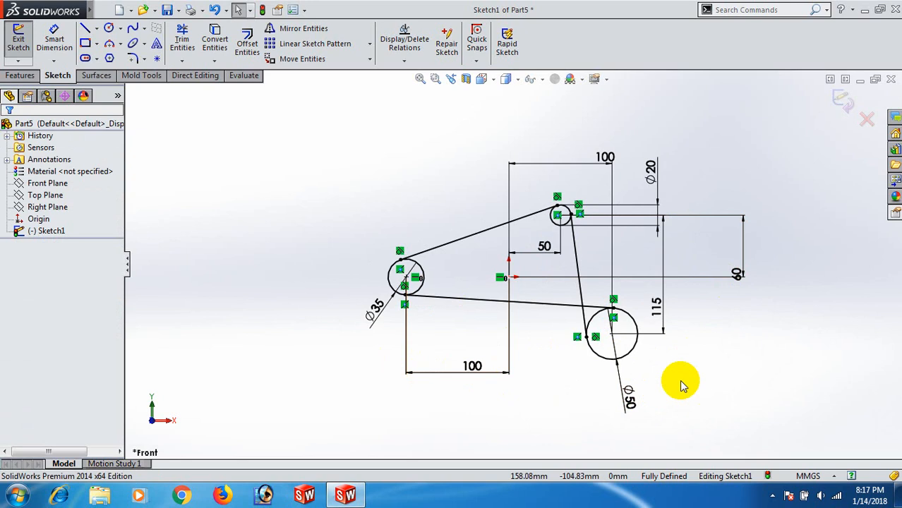
{"action": "scroll", "coordinate": [701, 374], "scroll_direction": "up", "scroll_amount": 1}
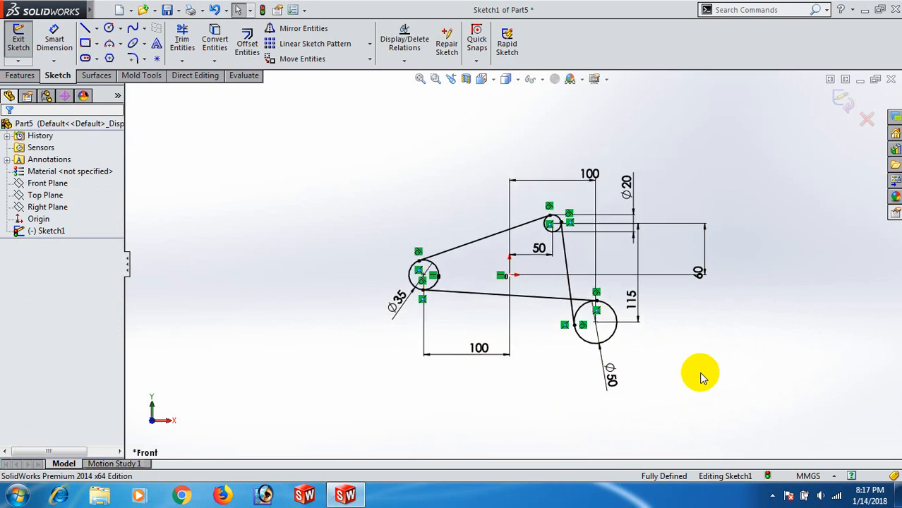
- Measure the total length of all the sketch's circles and tangent lines, and close the measurement
{"action": "left_click_drag", "start_coordinate": [320, 170], "coordinate": [746, 411]}
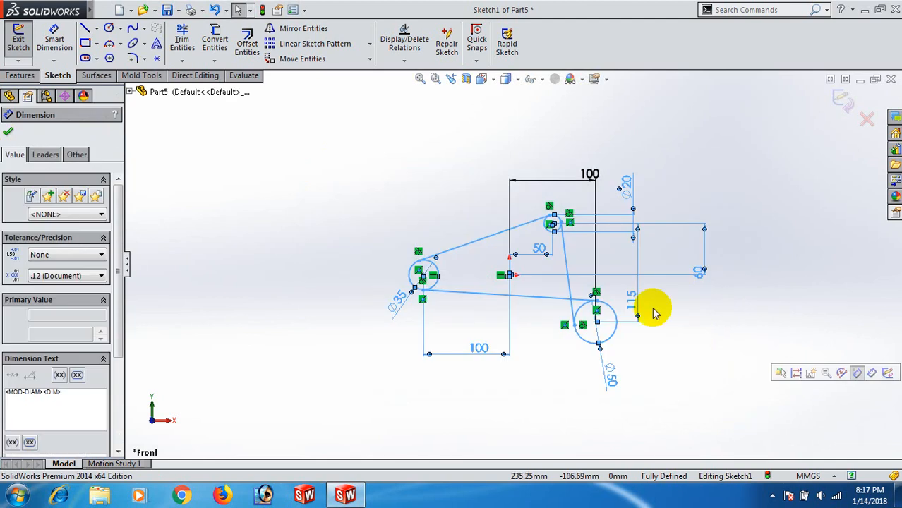
{"action": "left_click", "coordinate": [243, 75]}
{"action": "left_click", "coordinate": [57, 42]}
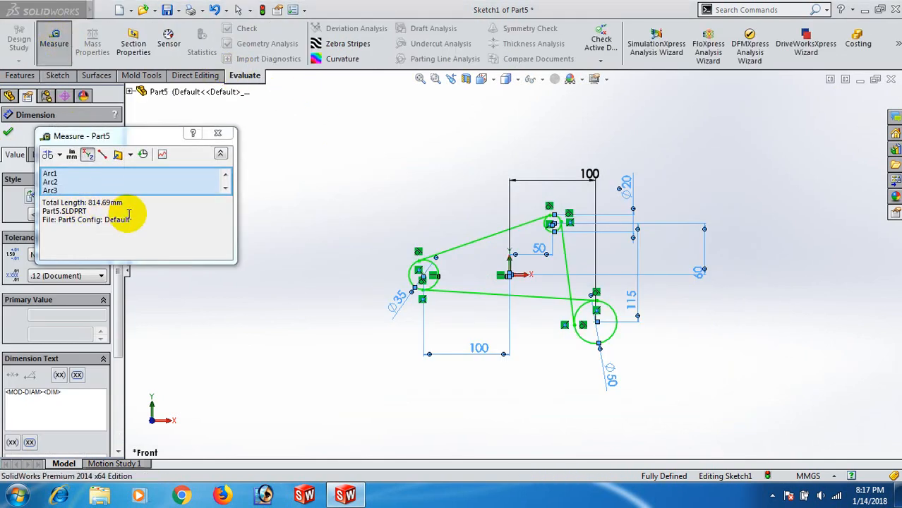
{"action": "left_click", "coordinate": [220, 134]}
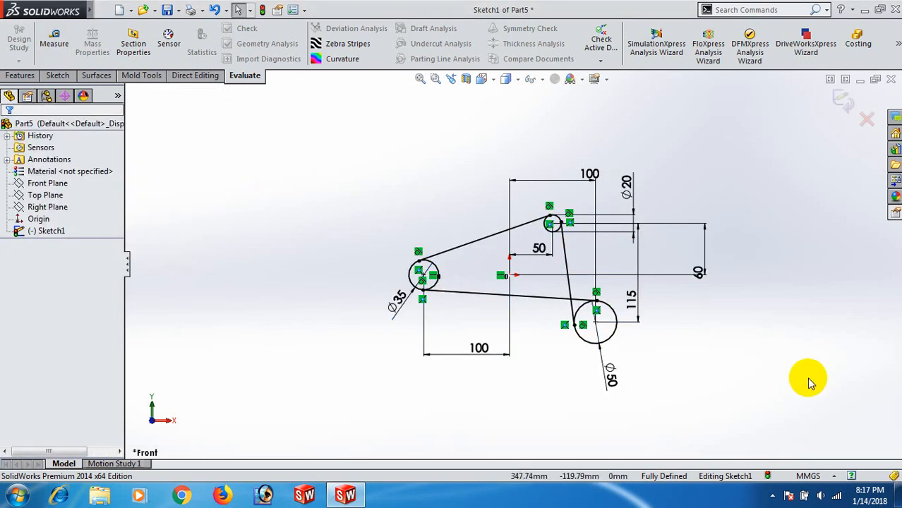